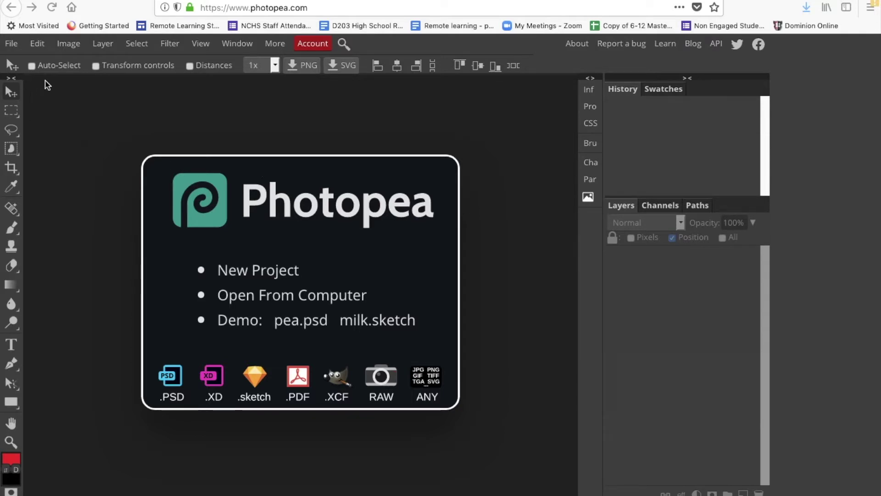
Create New Project.psd at 20 × 8 inches, 300 DPI, with a transparent background.
click(13, 46)
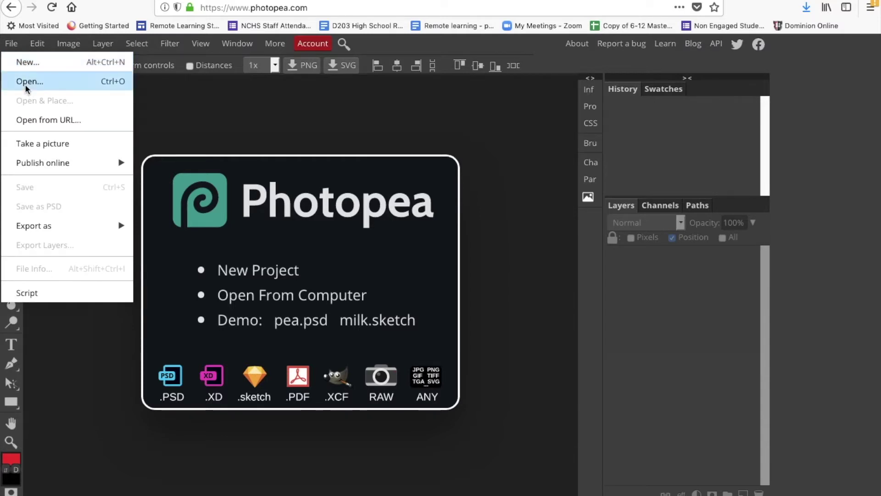
click(23, 61)
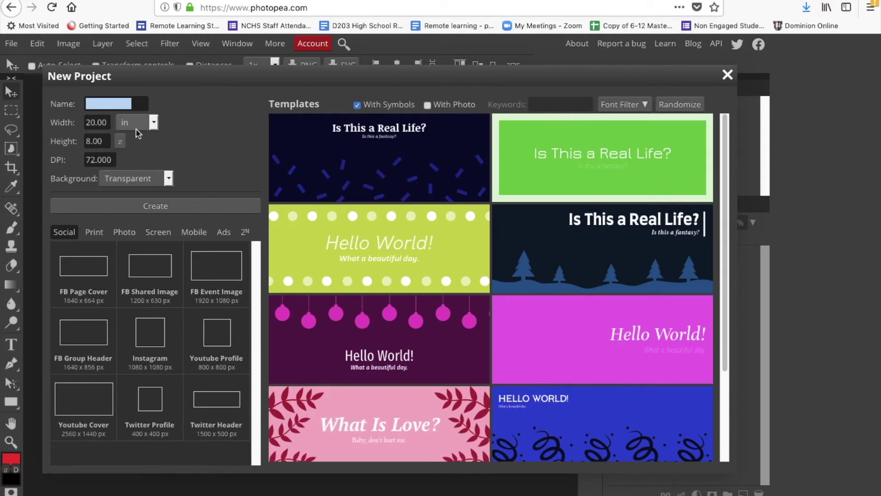
click(153, 124)
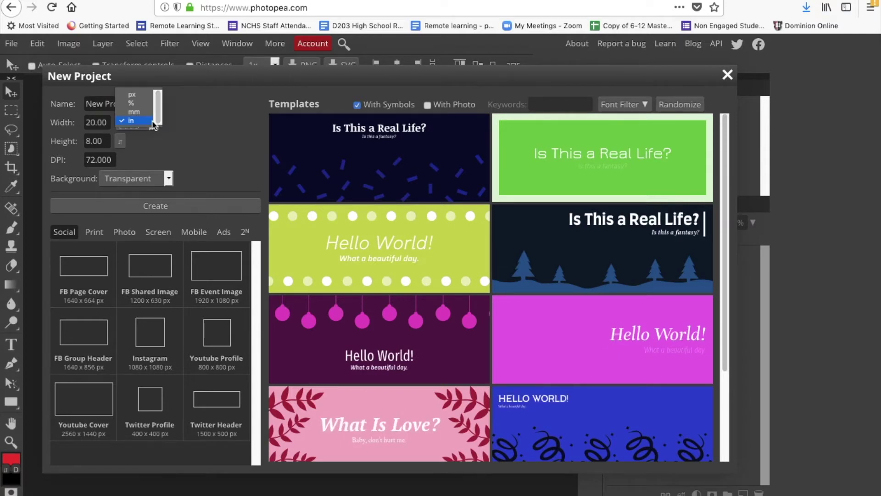
click(132, 95)
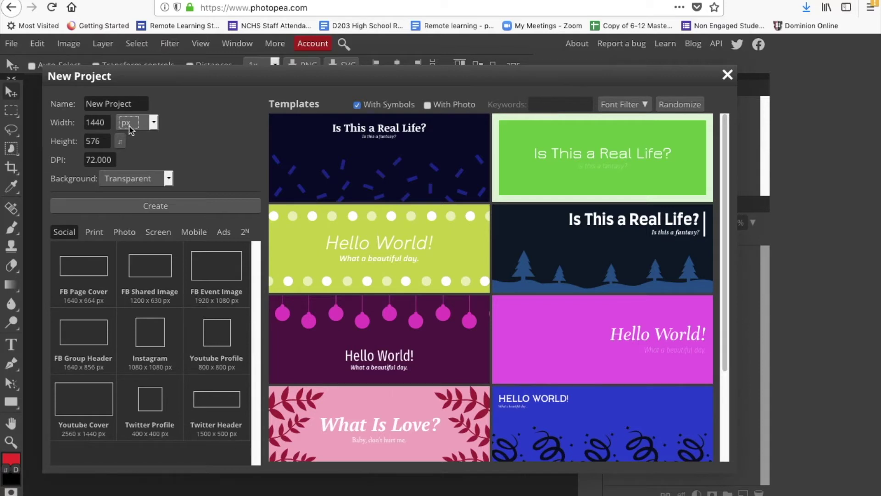
click(155, 124)
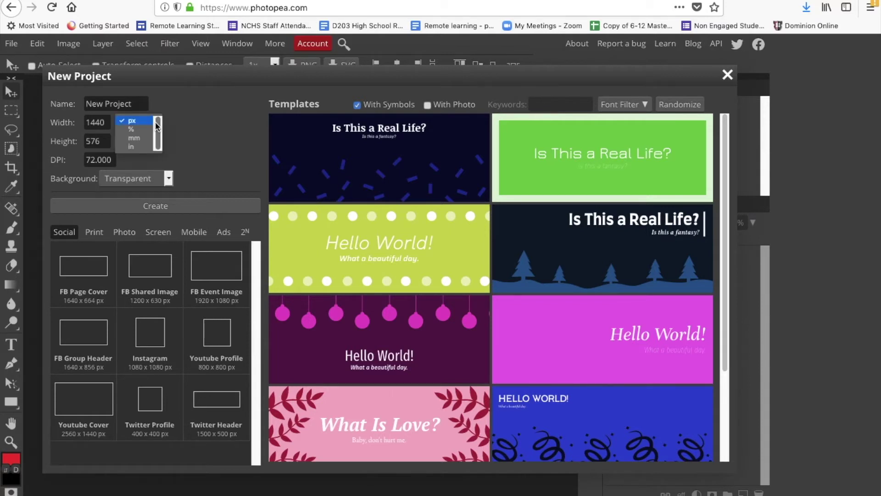
click(136, 146)
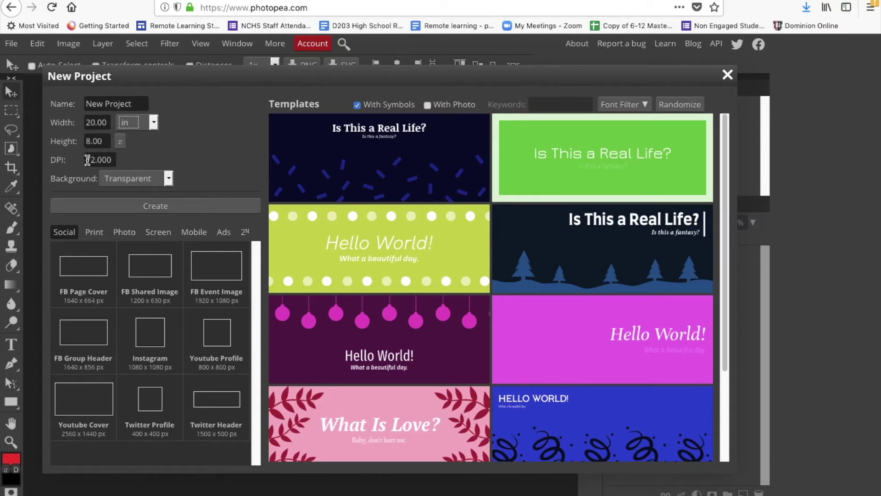
drag(87, 159, 115, 159)
text(300)
click(168, 179)
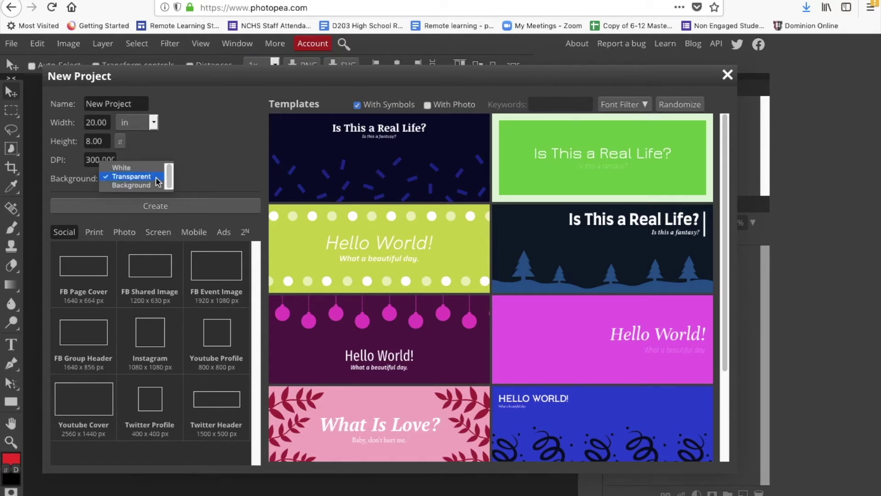
click(156, 177)
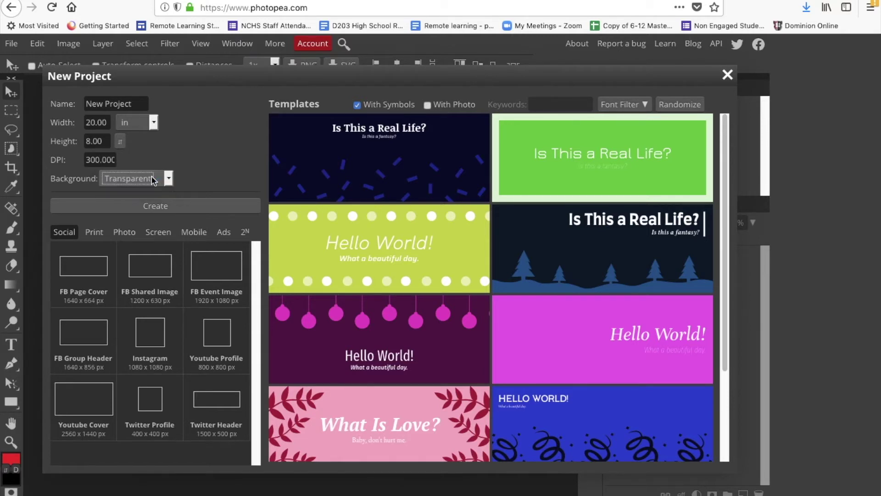
click(156, 204)
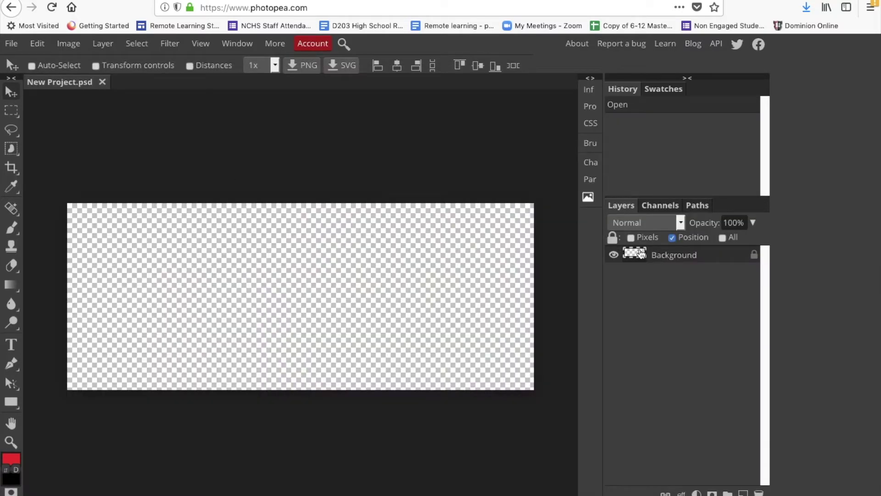
Add a new empty layer, Layer 1, to the document.
click(103, 44)
mouse_move(203, 62)
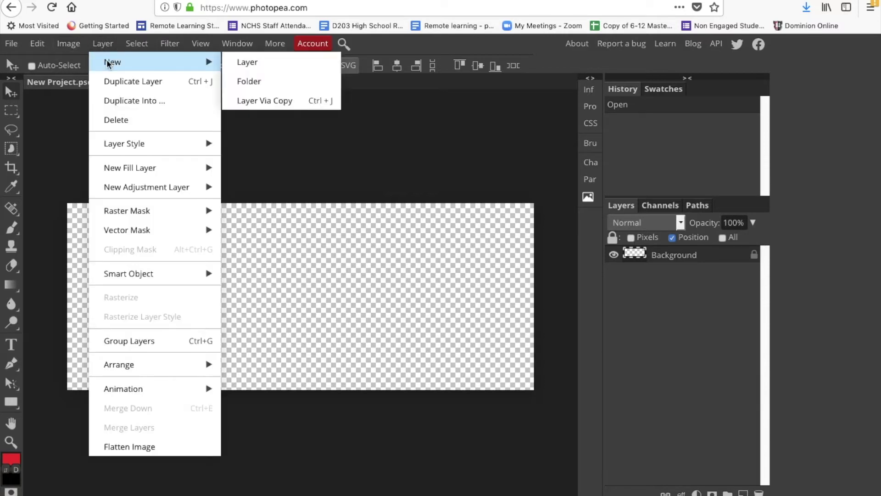
click(233, 64)
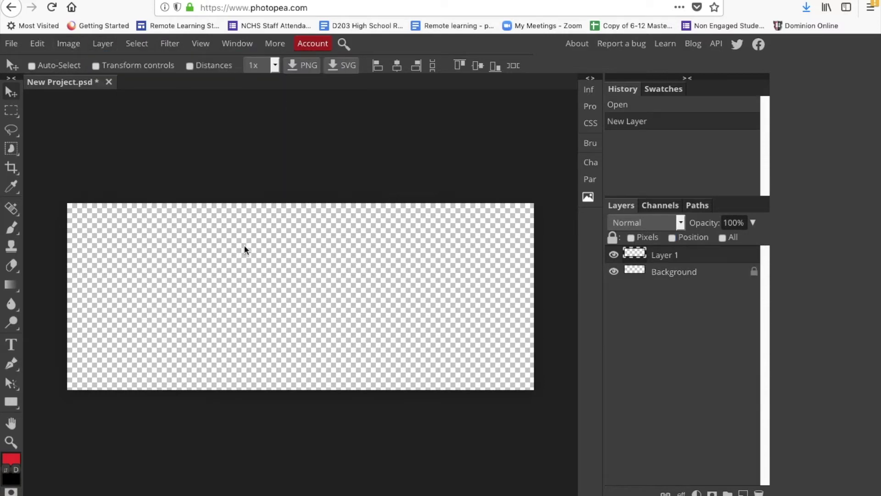
Set the foreground colour to pure black and paint-bucket fill the whole canvas.
click(11, 458)
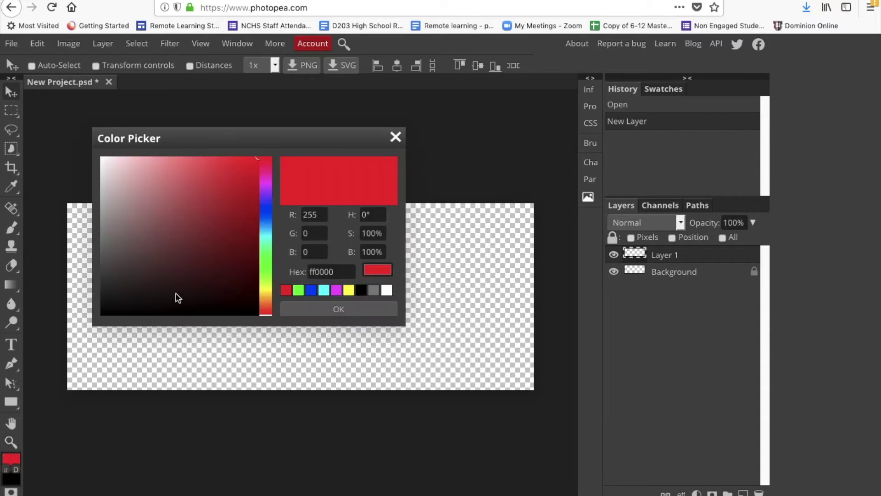
drag(196, 245, 255, 316)
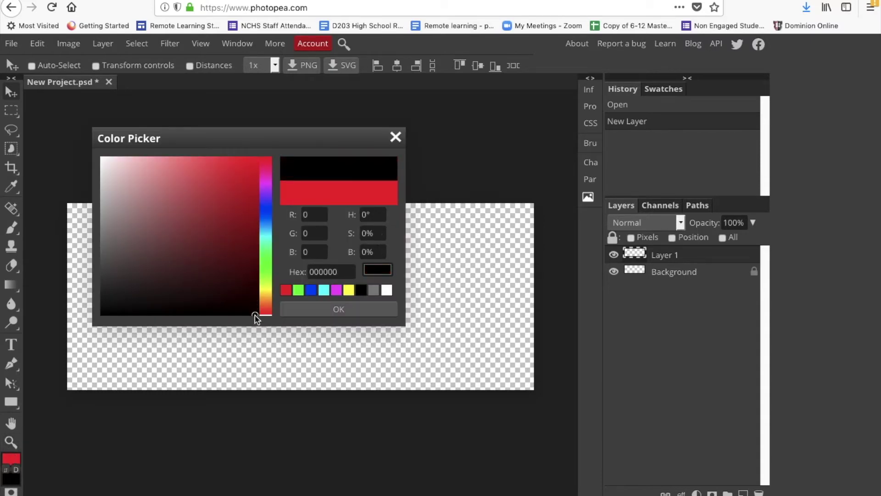
click(302, 309)
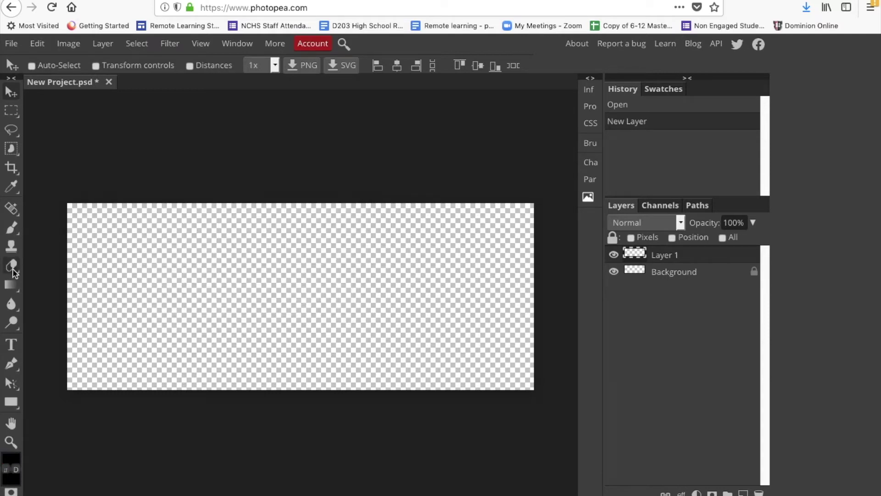
right_click(12, 283)
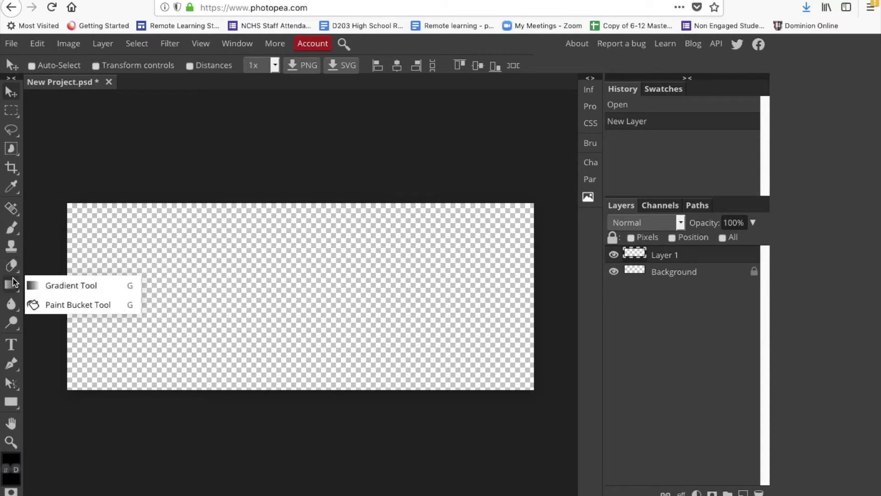
click(44, 305)
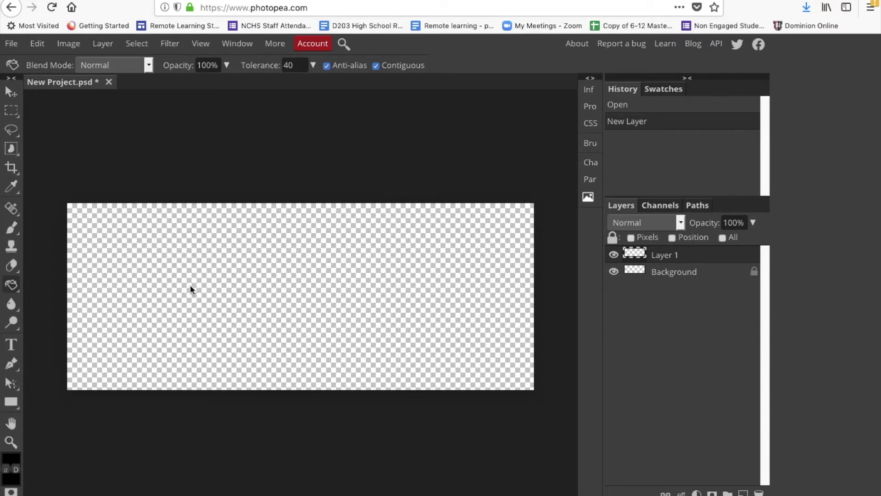
click(282, 290)
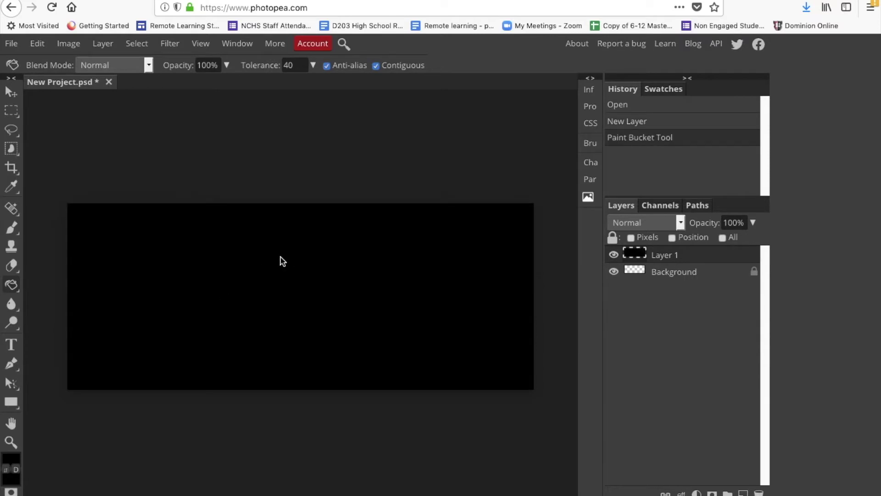
In the Open dialog, preview Bolts_Left.JPG, Bolts_middle.jpg and Bolts_Right.JPG.
click(11, 44)
click(21, 79)
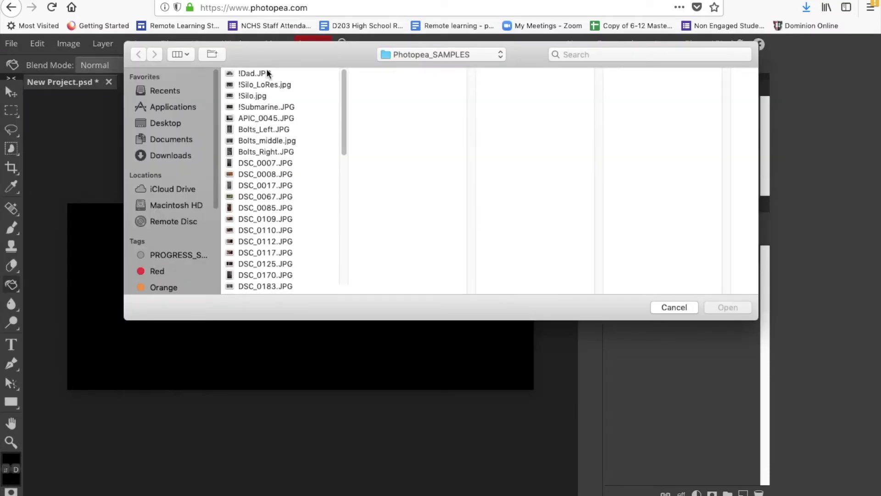
click(250, 129)
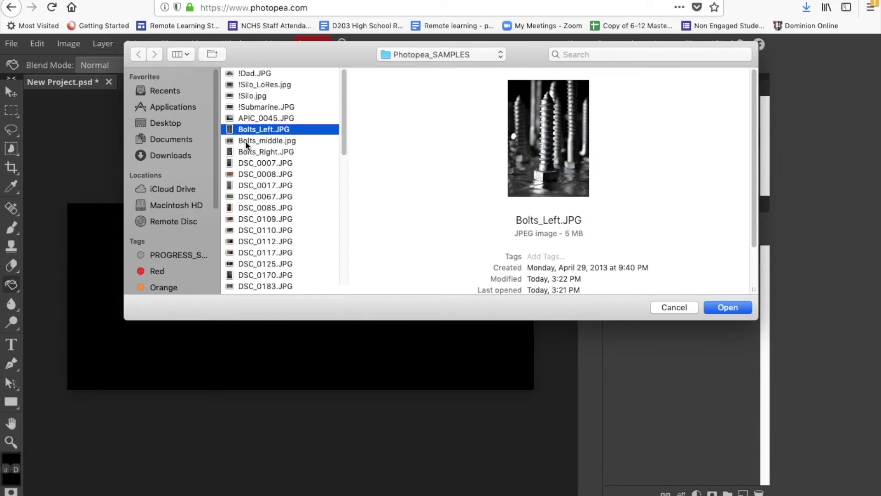
click(247, 141)
click(248, 151)
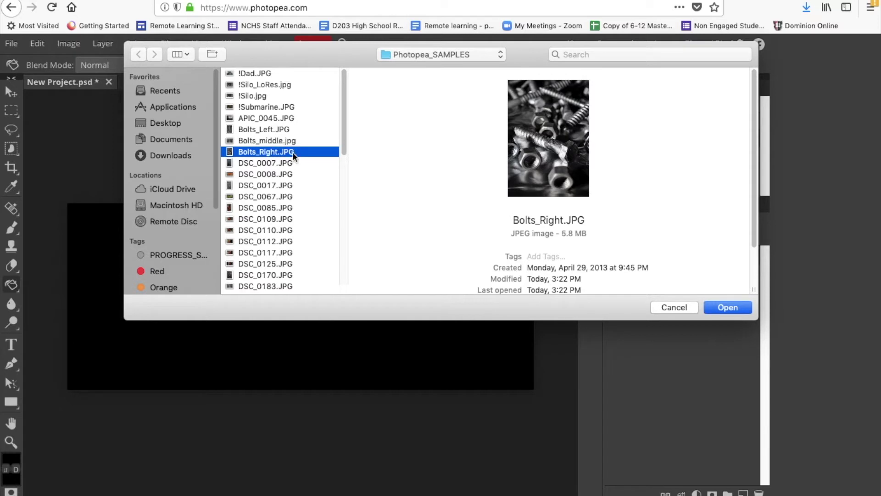
click(273, 131)
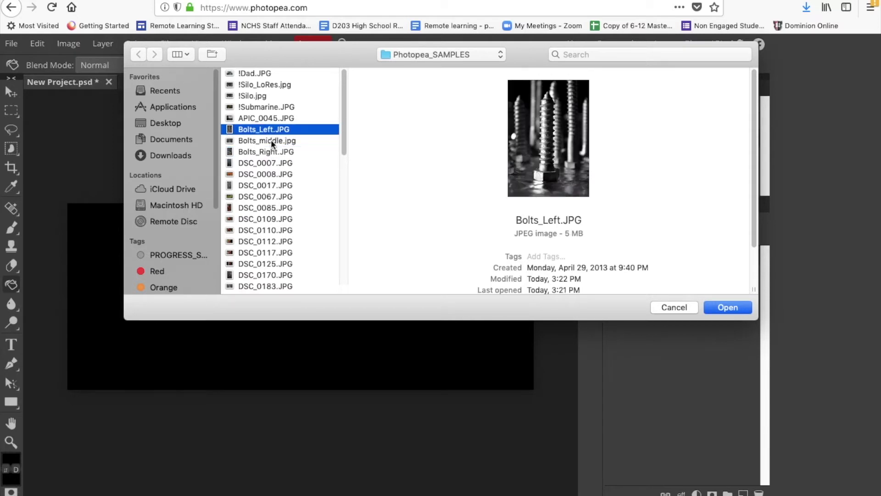
click(271, 140)
click(269, 151)
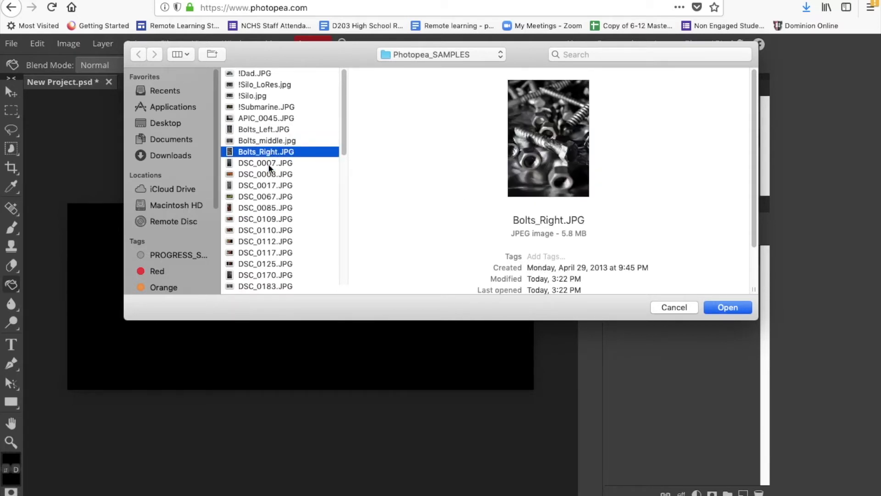
Preview the Hot_Sauce photos, then open Bolts_Left.JPG.
scroll(268, 178, down, 10)
scroll(265, 147, up, 3)
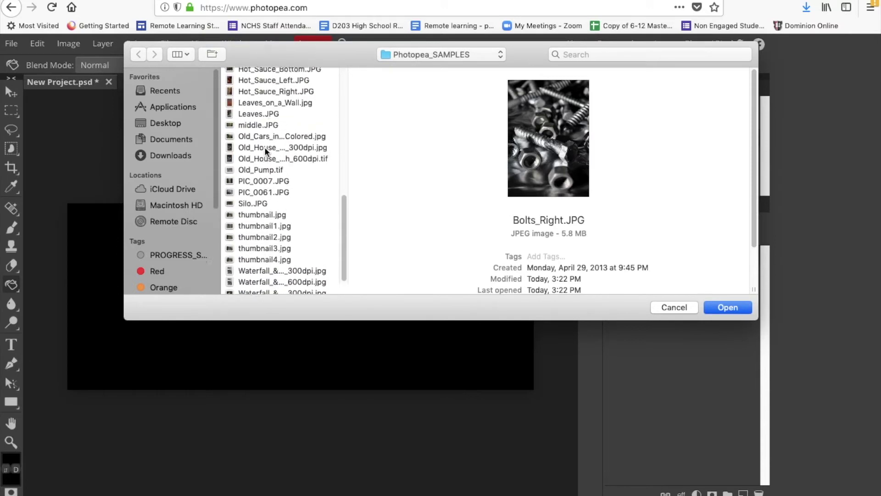
click(258, 118)
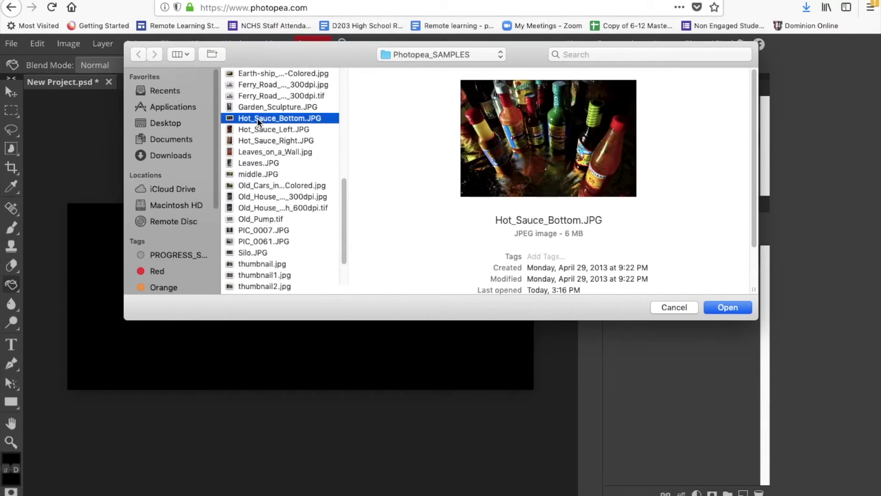
click(255, 129)
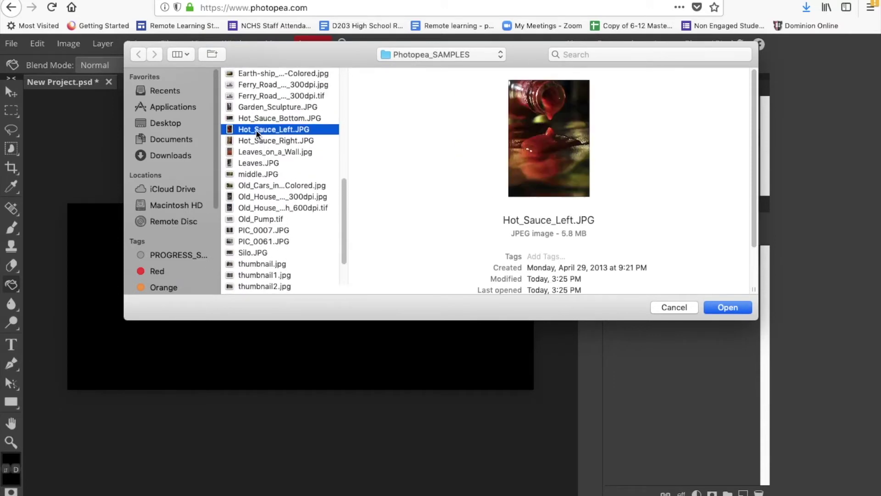
click(257, 141)
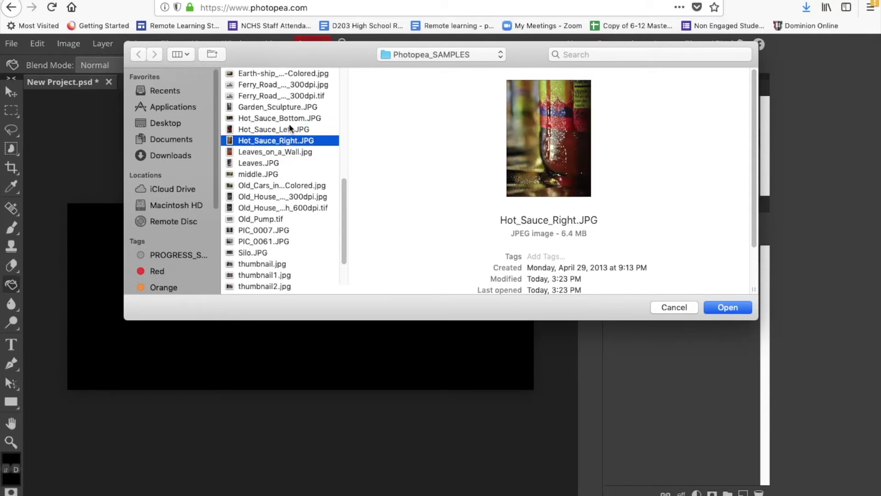
scroll(279, 122, up, 10)
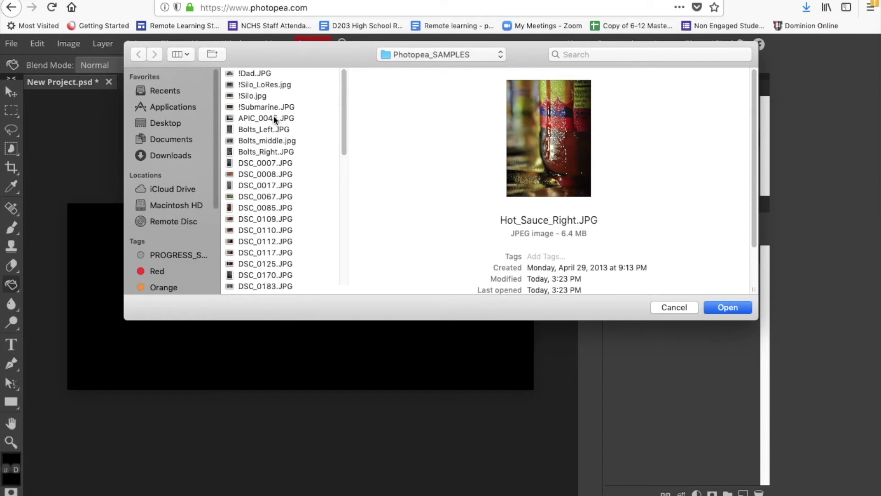
click(269, 129)
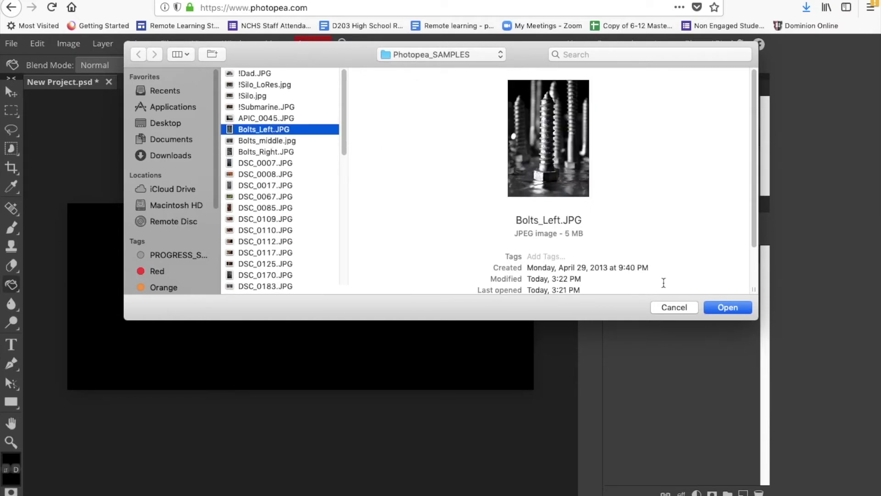
click(720, 307)
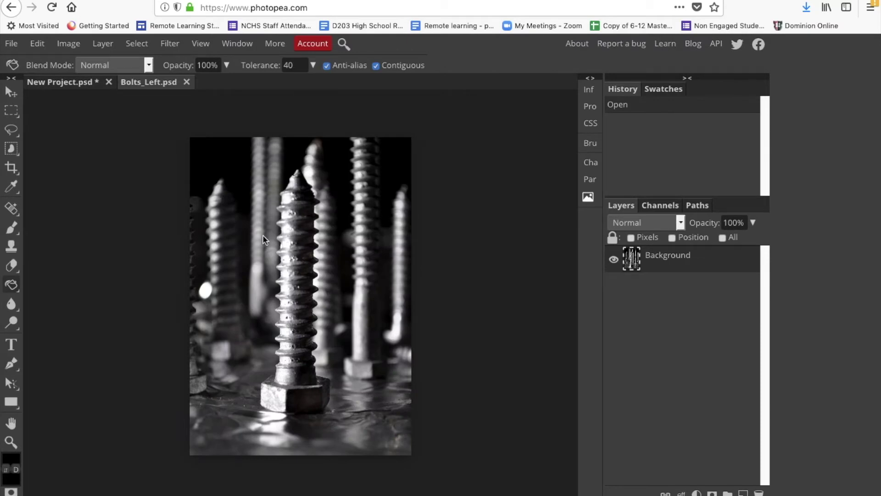
Marquee-select the entire Bolts_Left photo and copy it.
click(11, 112)
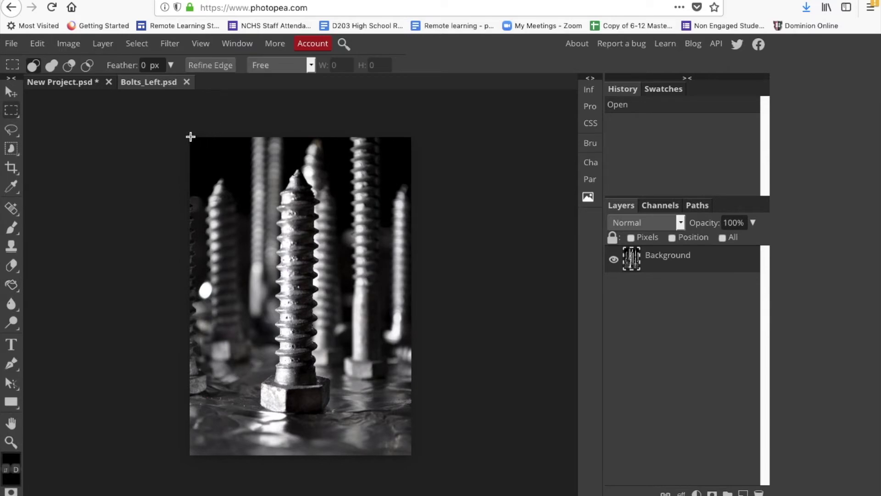
drag(191, 136, 414, 457)
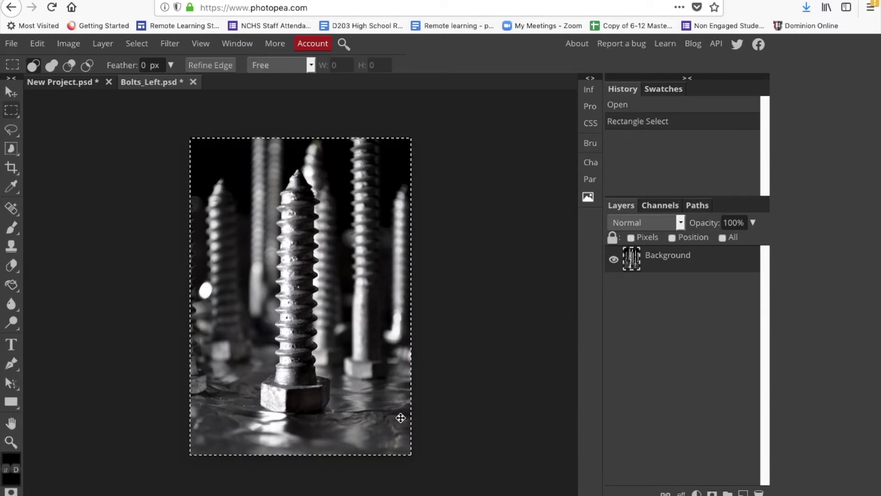
right_click(12, 116)
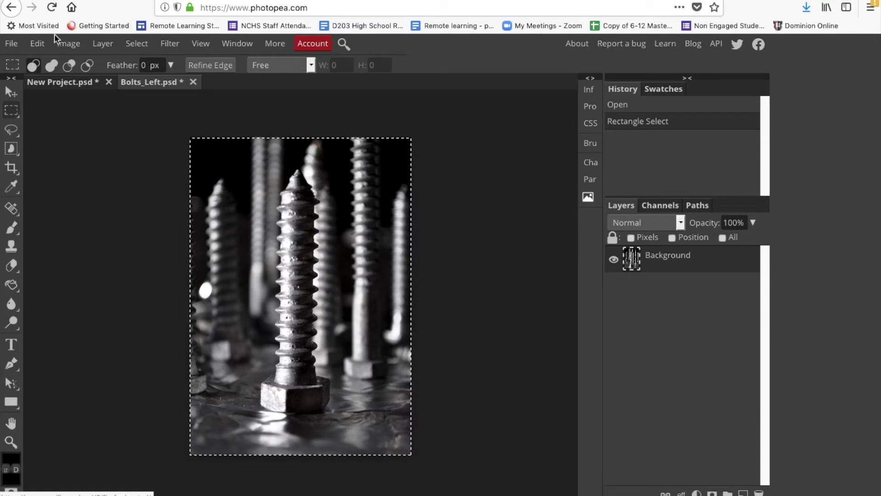
click(37, 43)
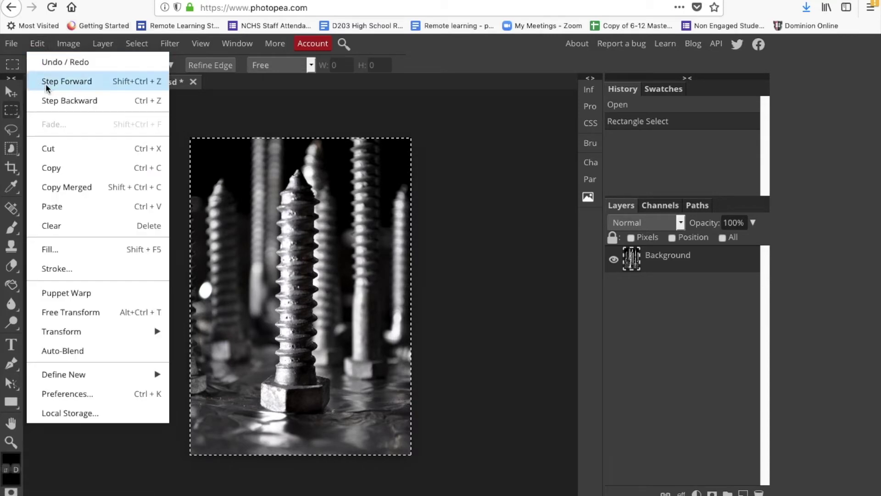
click(52, 169)
Paste the bolts photo into New Project.psd as Layer 2.
click(82, 85)
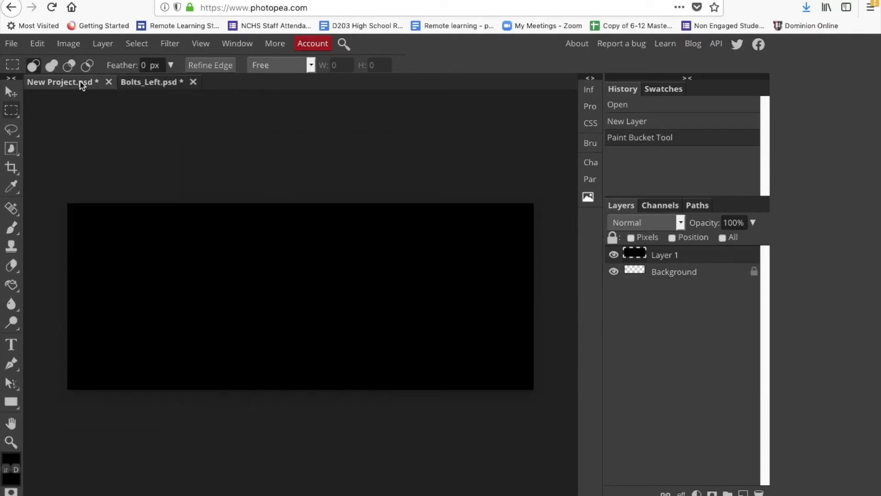
click(37, 43)
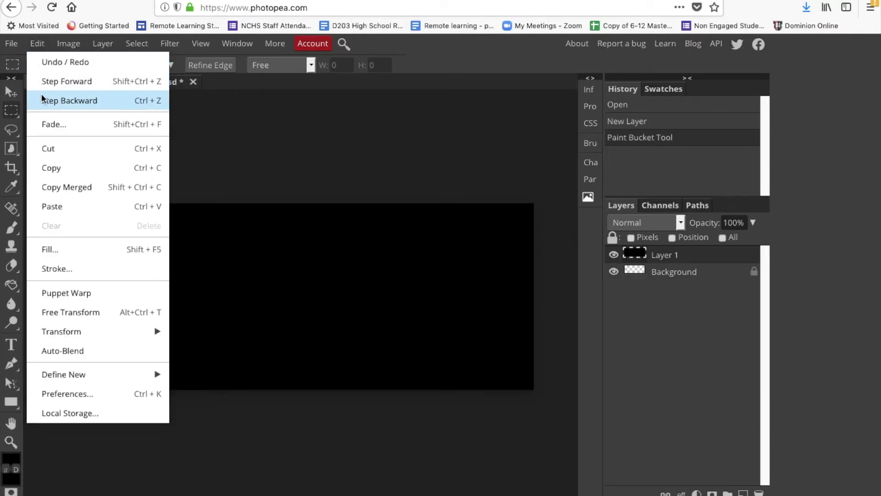
click(53, 206)
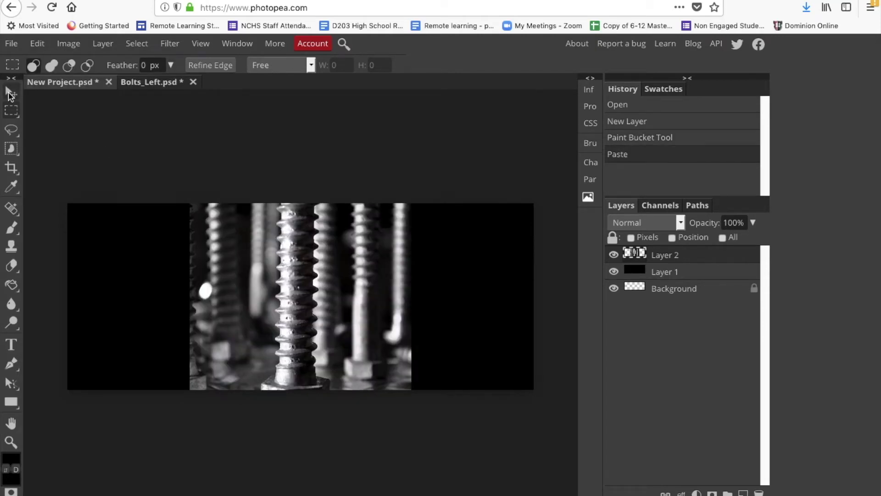
click(10, 93)
Scale the bolts layer down to 48% and place it at the banner's left edge.
drag(267, 232, 272, 302)
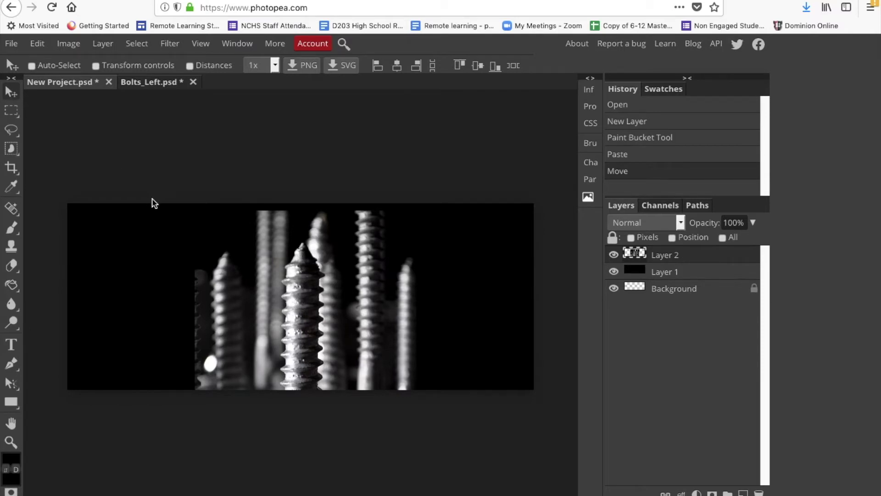
mouse_move(292, 259)
mouse_down()
mouse_move(299, 173)
mouse_move(277, 257)
mouse_up()
click(33, 45)
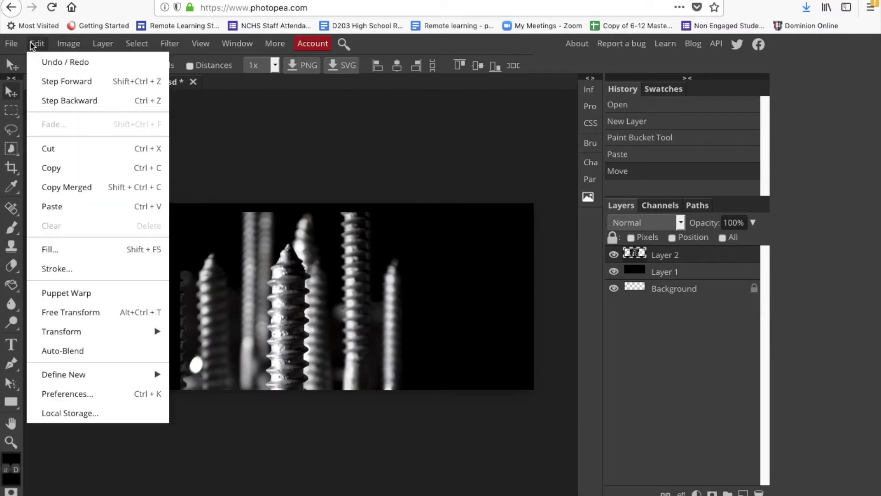
mouse_move(68, 332)
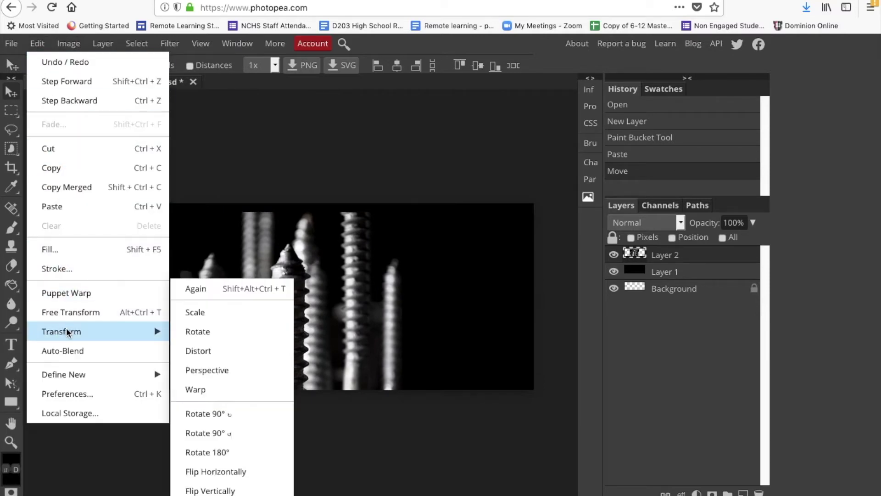
click(195, 312)
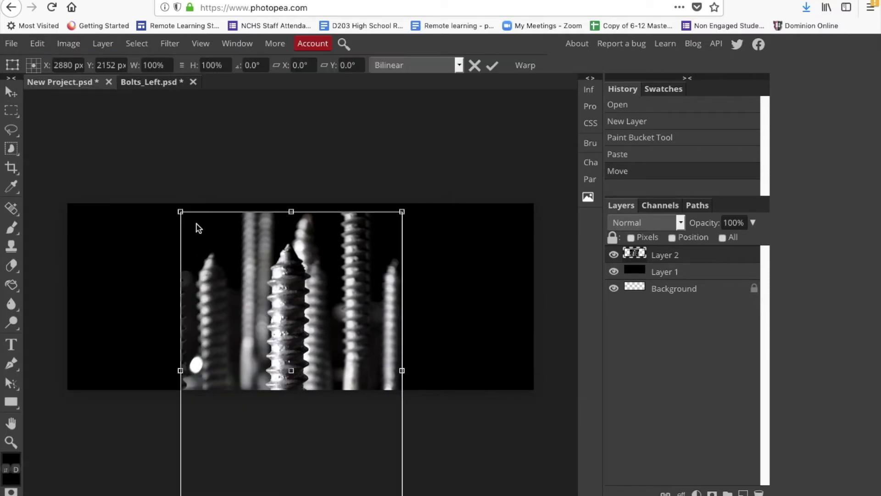
drag(180, 212, 295, 347)
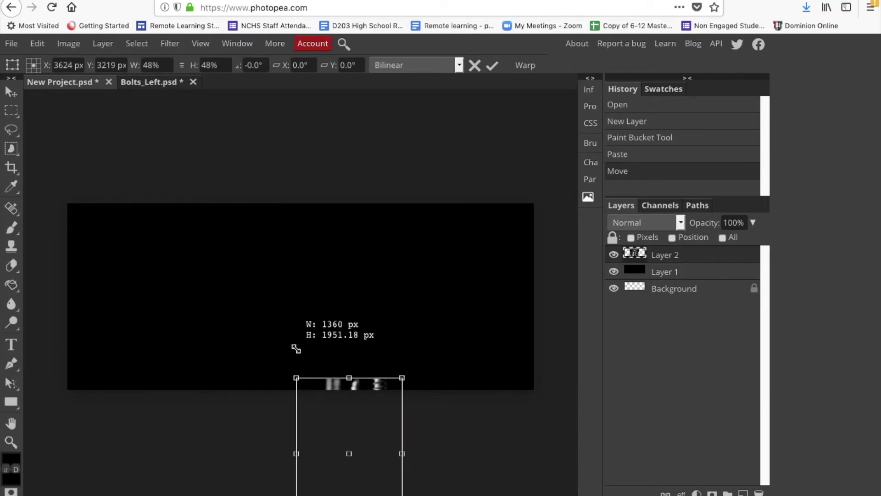
drag(320, 415, 97, 256)
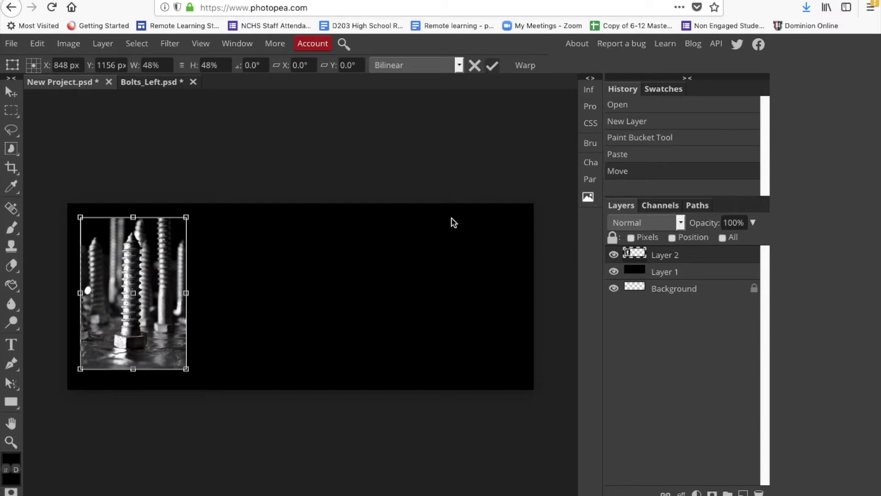
key(Return)
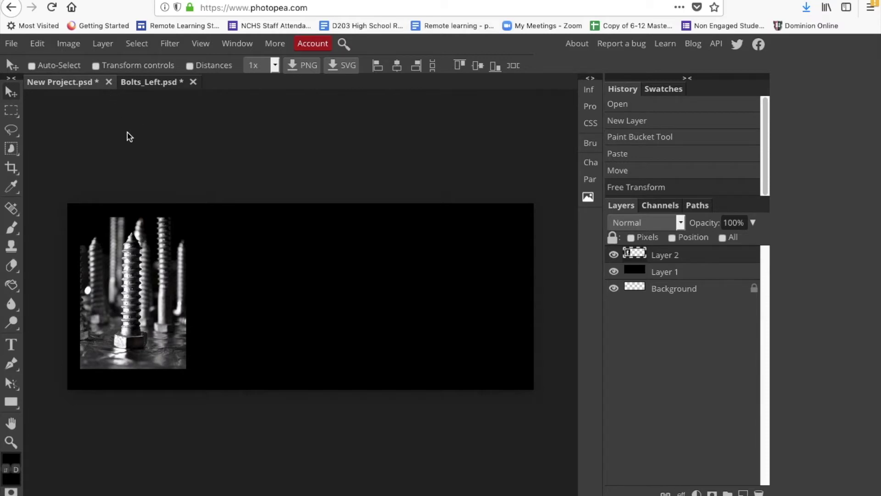
Close Bolts_Left without saving and open Bolts_middle.jpg.
click(139, 85)
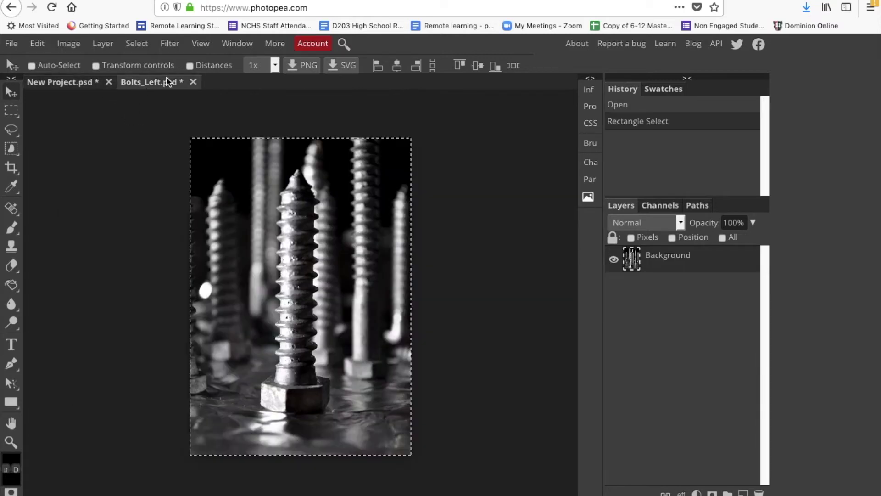
click(192, 83)
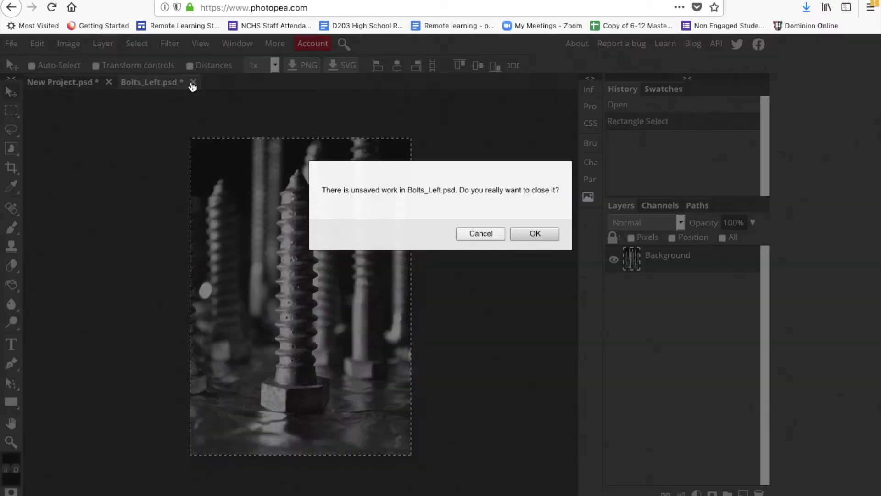
click(527, 234)
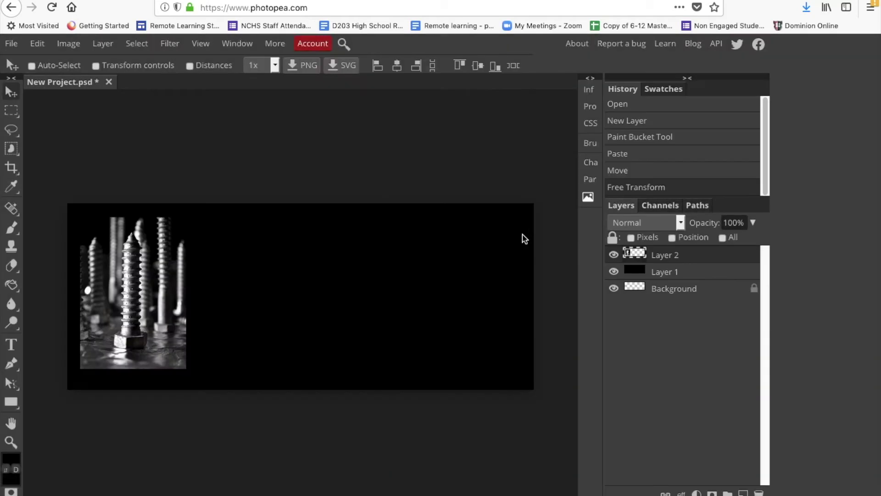
click(11, 45)
click(23, 81)
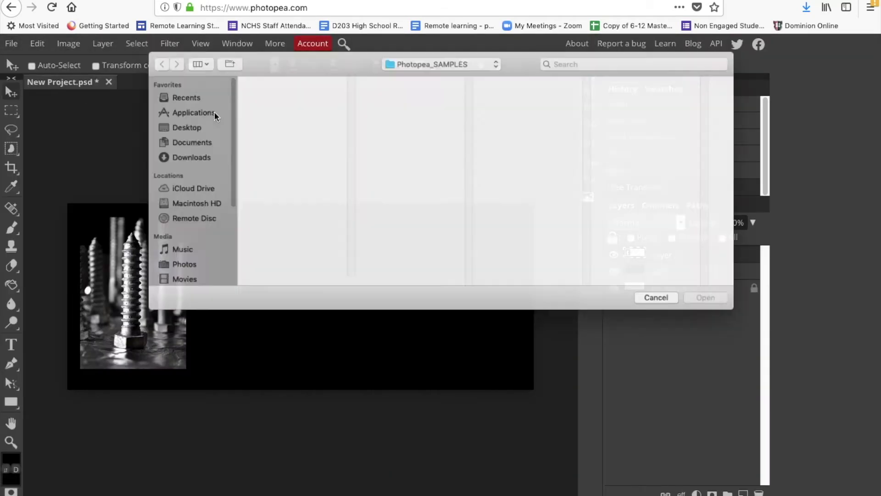
click(263, 141)
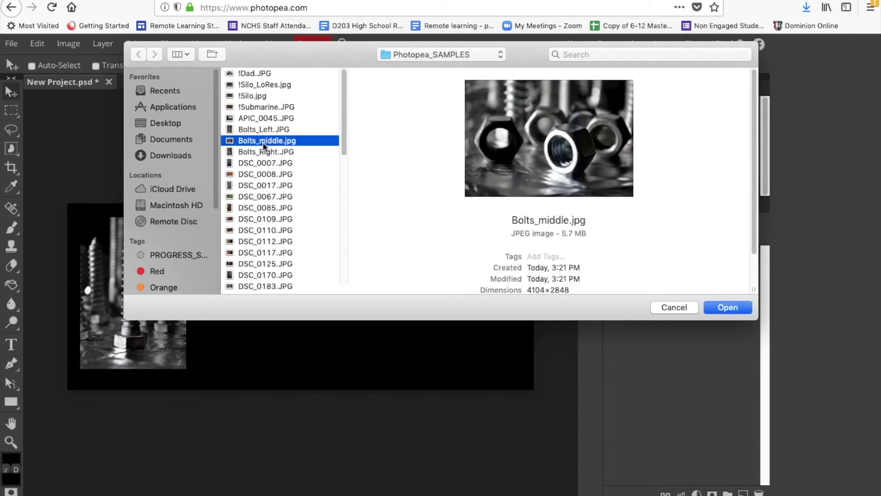
click(719, 307)
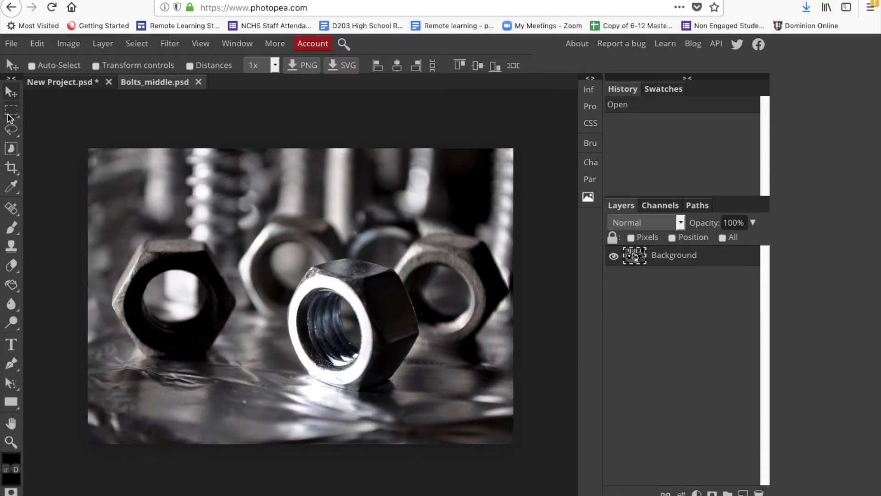
Copy the whole nuts photo and paste it into New Project.psd as Layer 3.
click(8, 115)
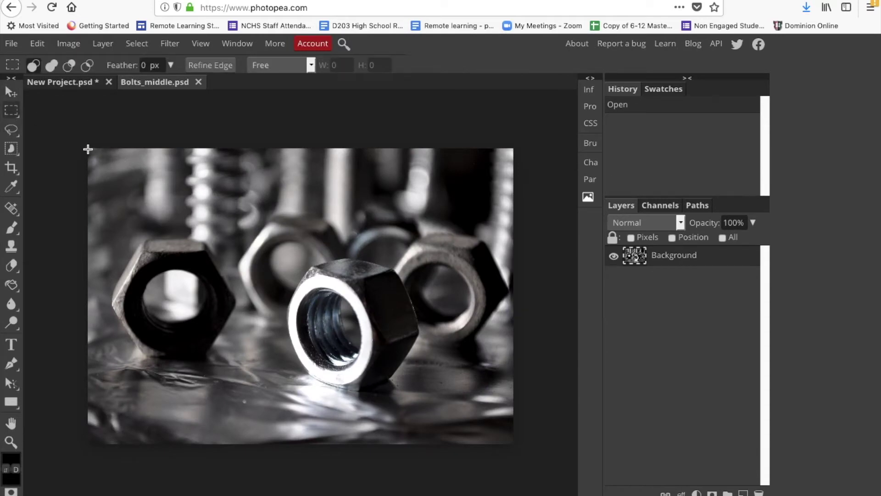
drag(87, 148, 530, 447)
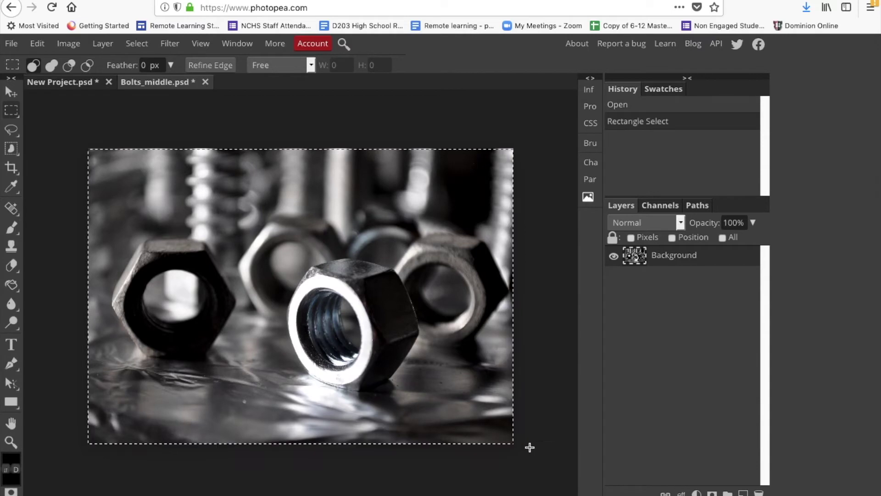
click(38, 44)
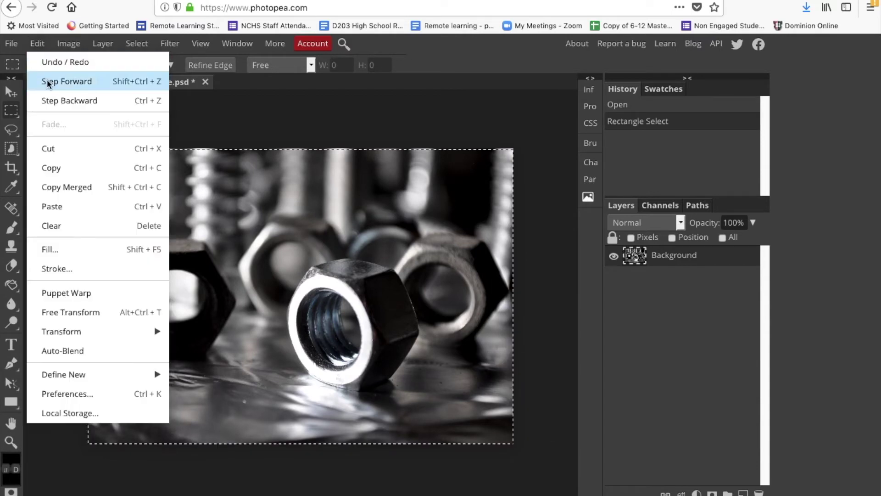
click(59, 168)
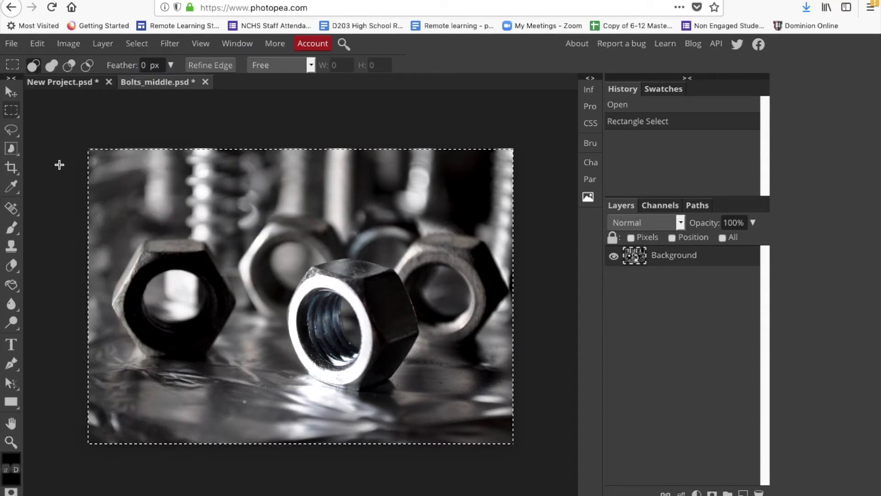
click(81, 83)
click(38, 44)
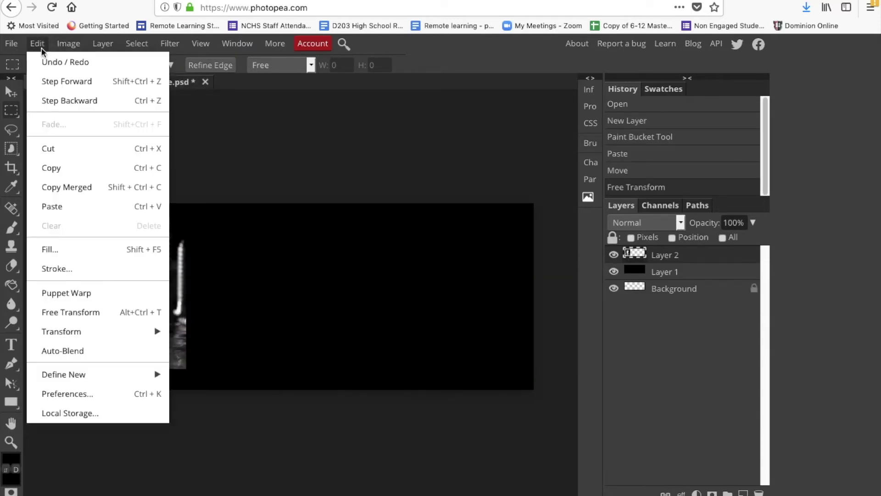
click(50, 206)
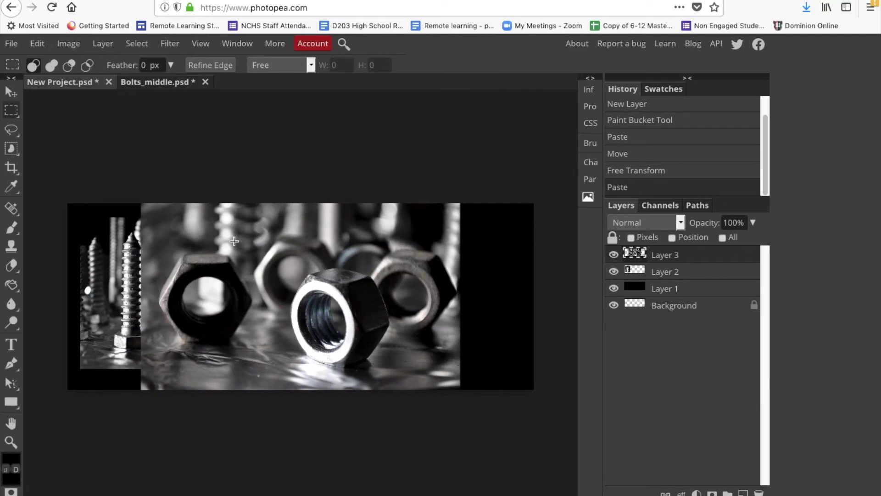
Scale the nuts layer down slightly, stretch it taller, and apply the transform.
click(37, 44)
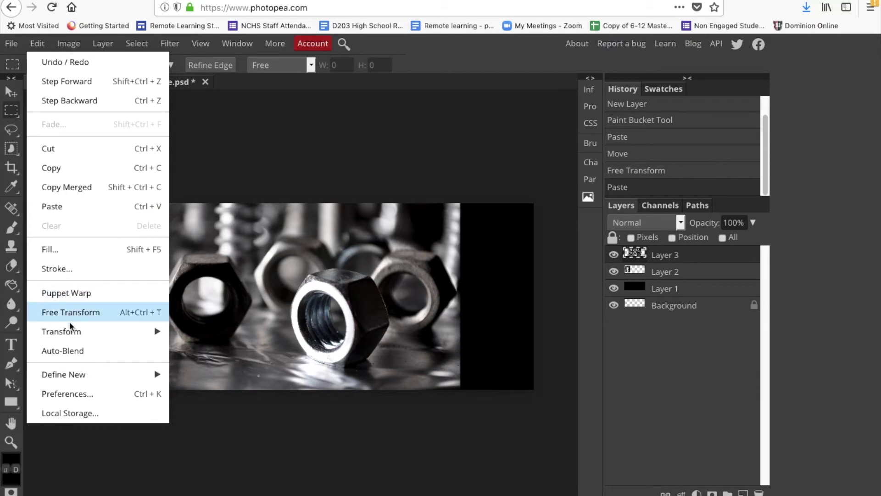
mouse_move(69, 331)
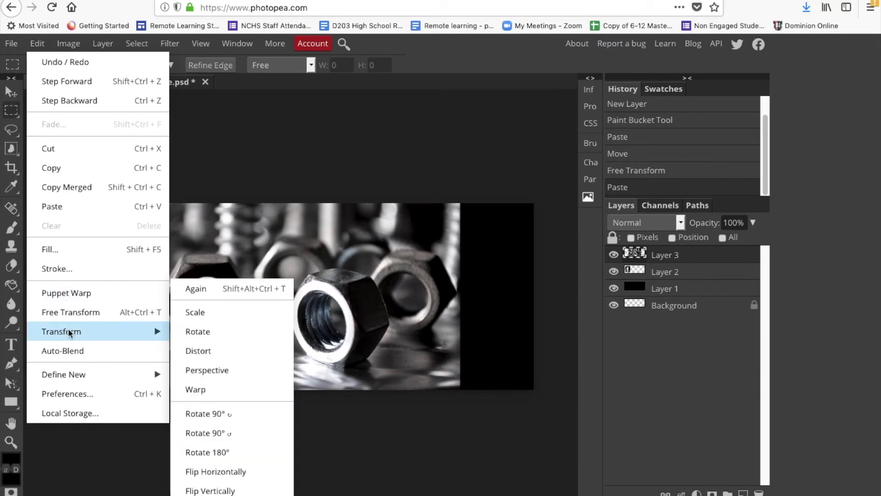
click(189, 306)
drag(141, 185, 223, 242)
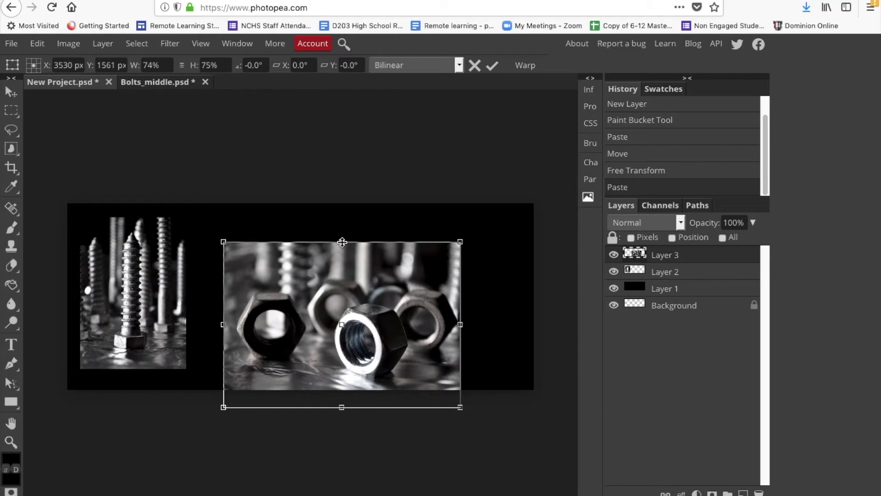
right_click(342, 226)
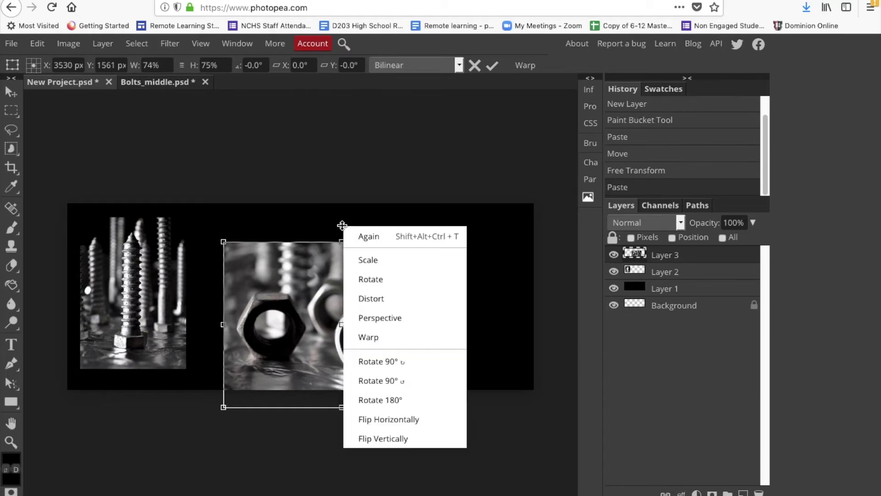
click(236, 244)
drag(224, 242, 243, 238)
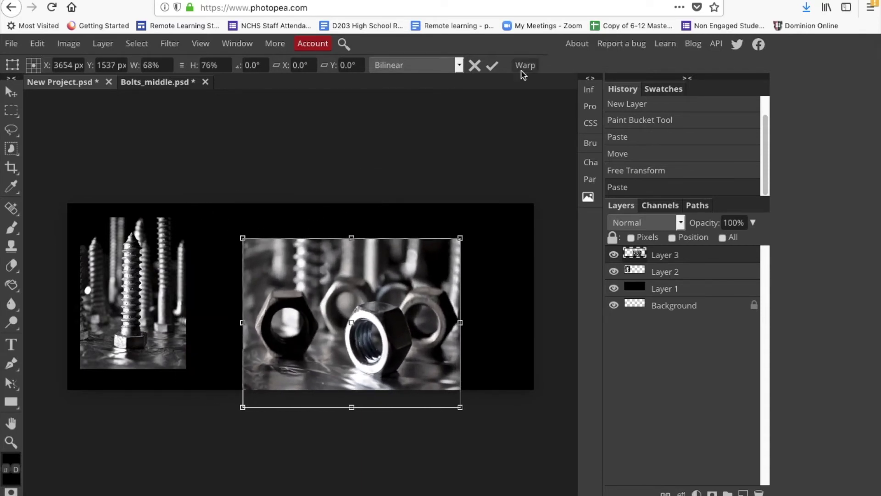
click(493, 68)
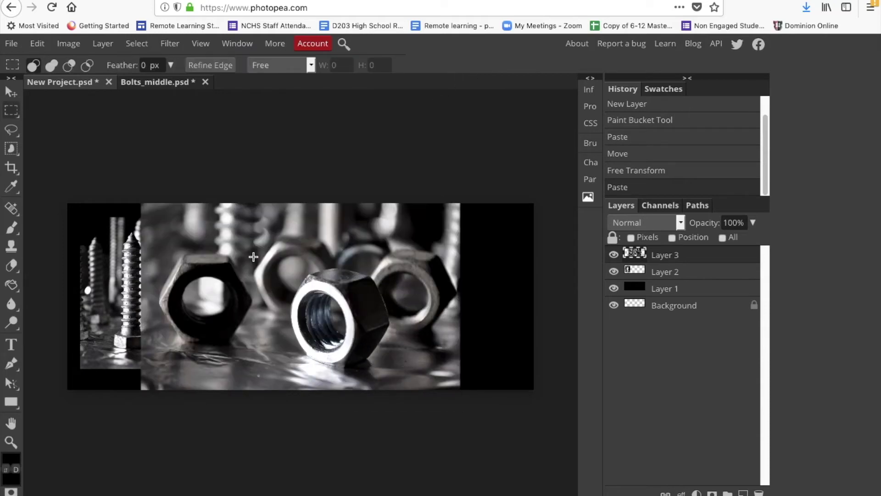
Rescale the nuts layer proportionally to 60% and place it beside the left bolts photo.
click(37, 46)
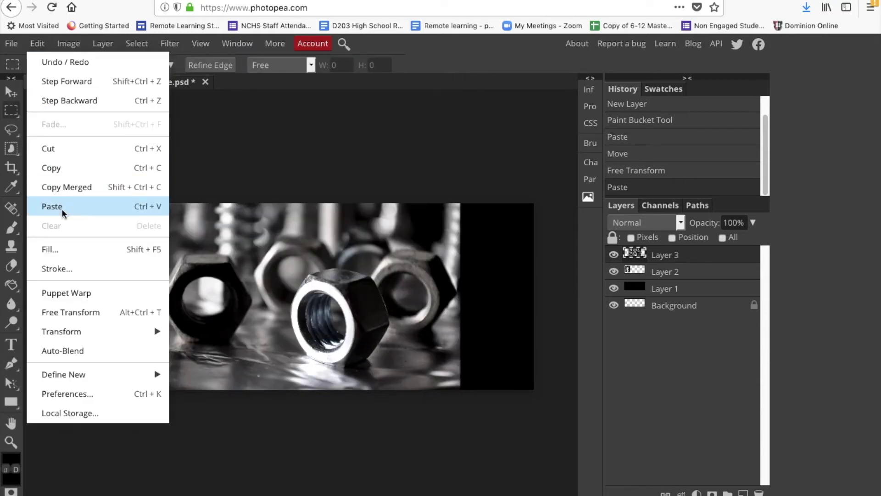
mouse_move(59, 330)
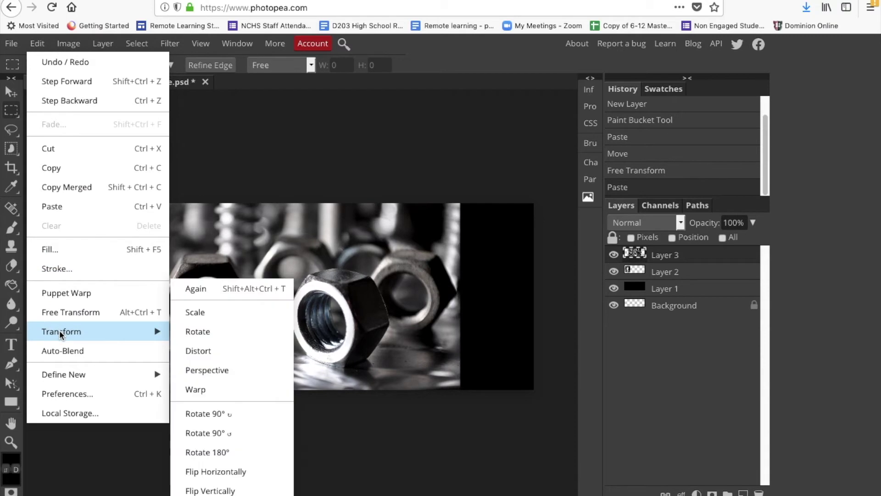
click(192, 309)
drag(140, 184, 218, 252)
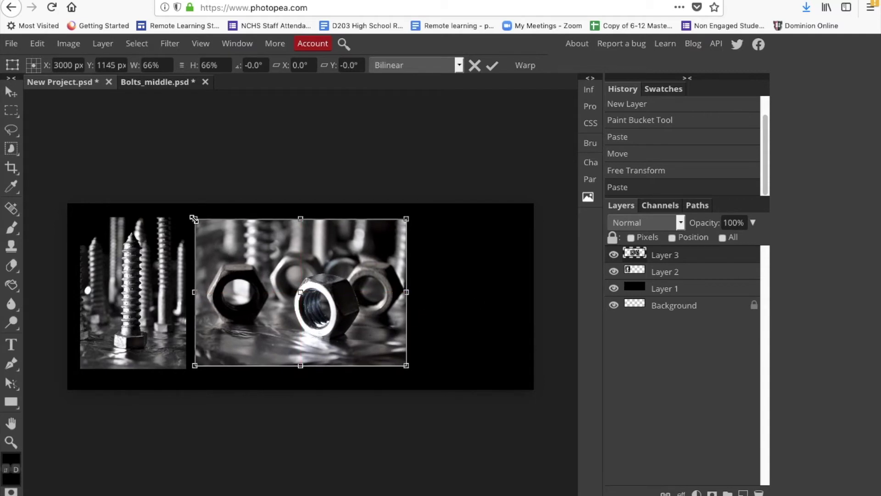
drag(194, 219, 214, 234)
drag(244, 260, 226, 258)
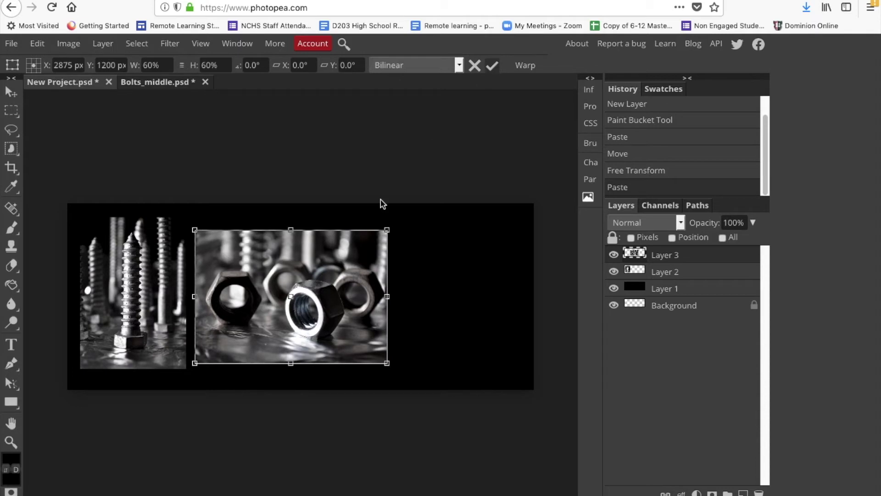
key(Return)
key(m)
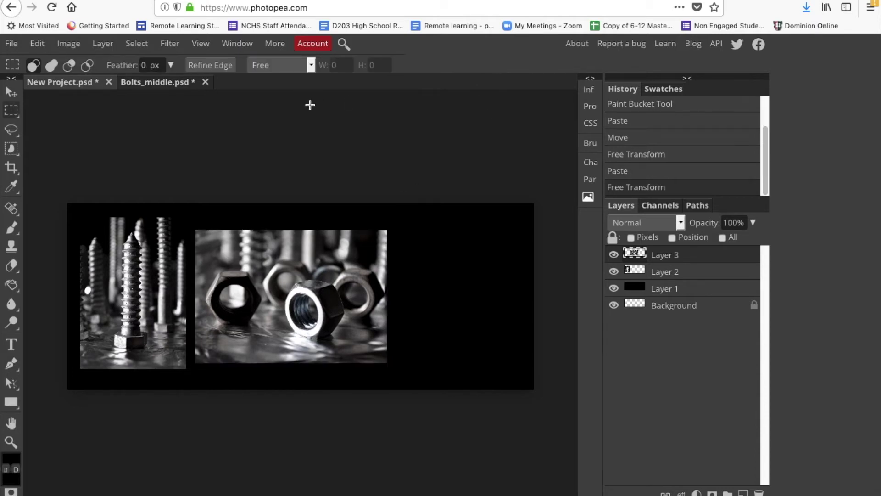
Open Bolts_Right.JPG from the Photopea_SAMPLES folder.
click(11, 44)
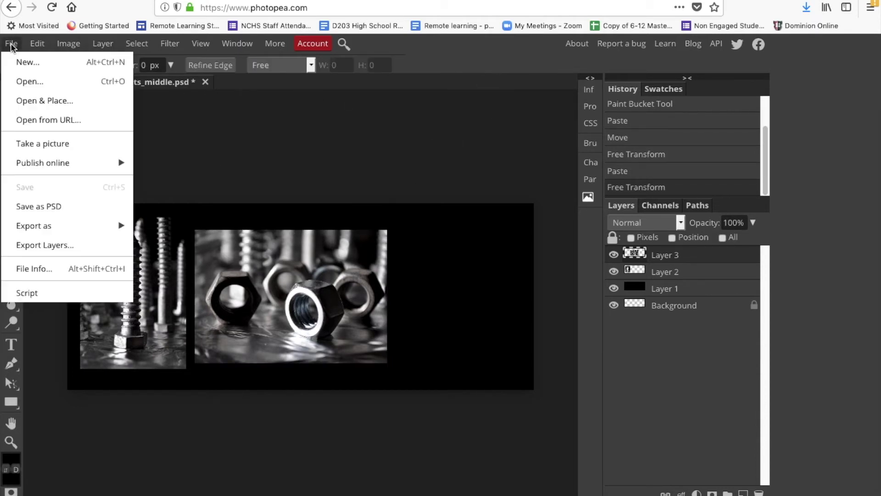
click(24, 82)
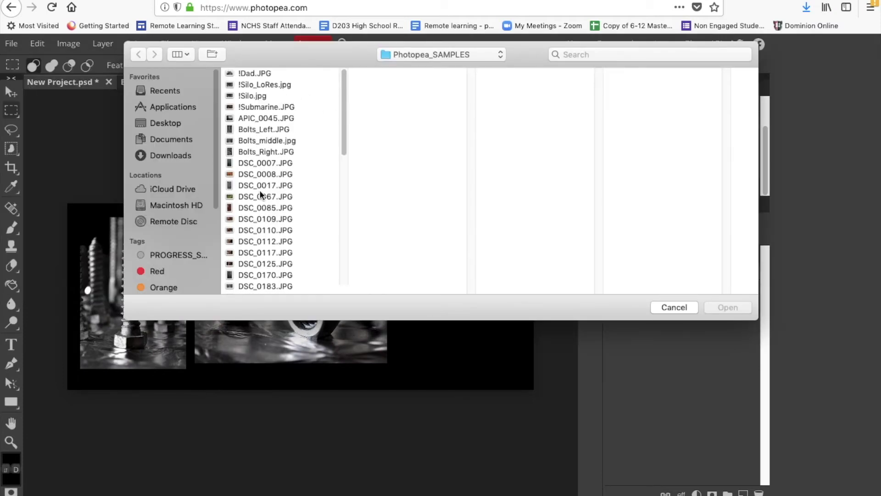
click(260, 151)
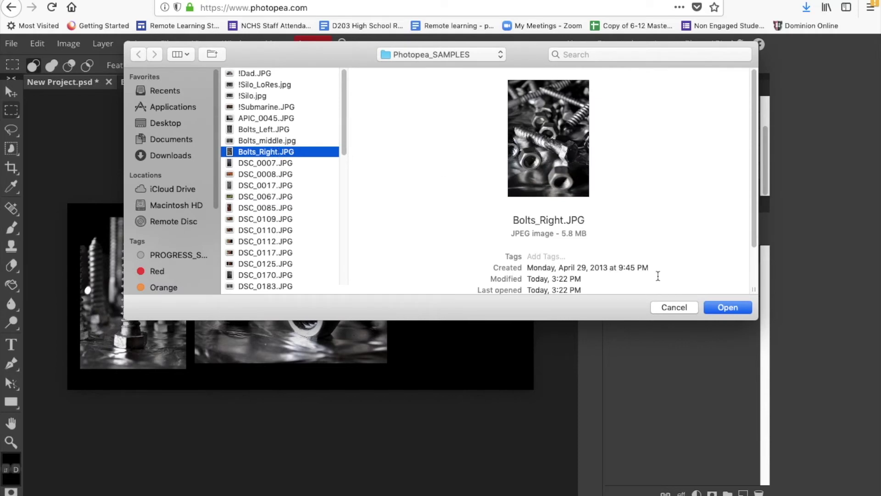
click(727, 307)
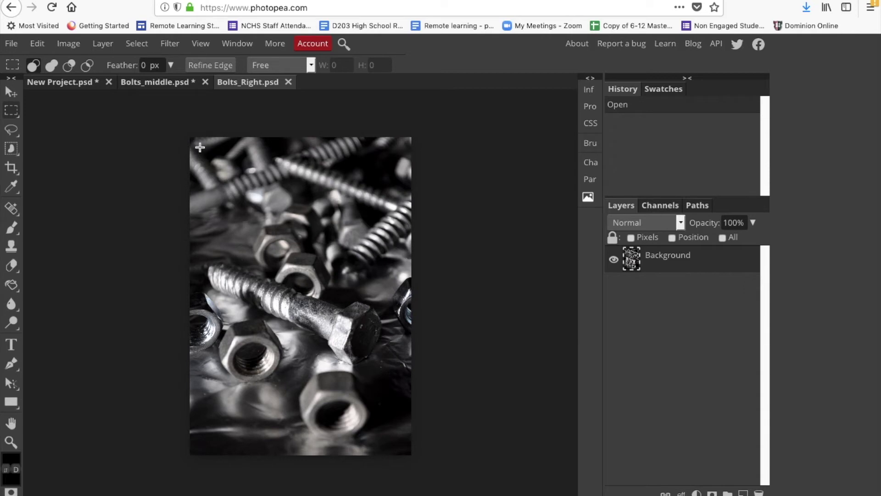
click(84, 83)
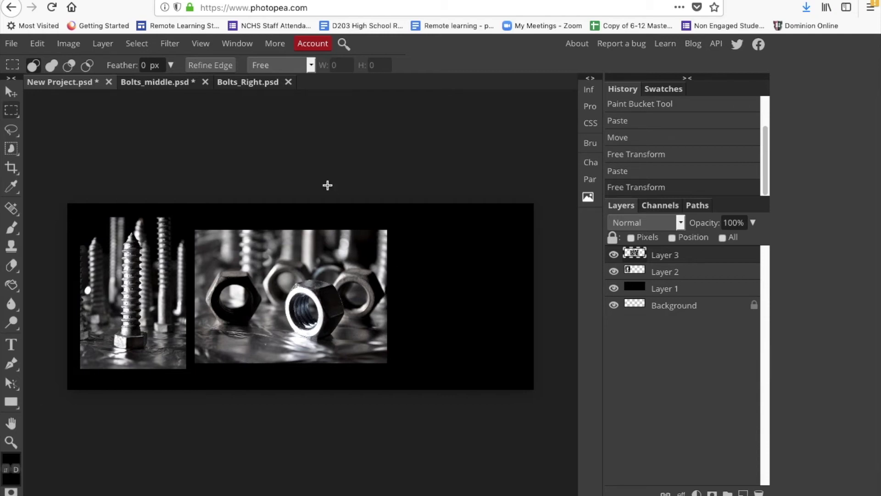
click(234, 83)
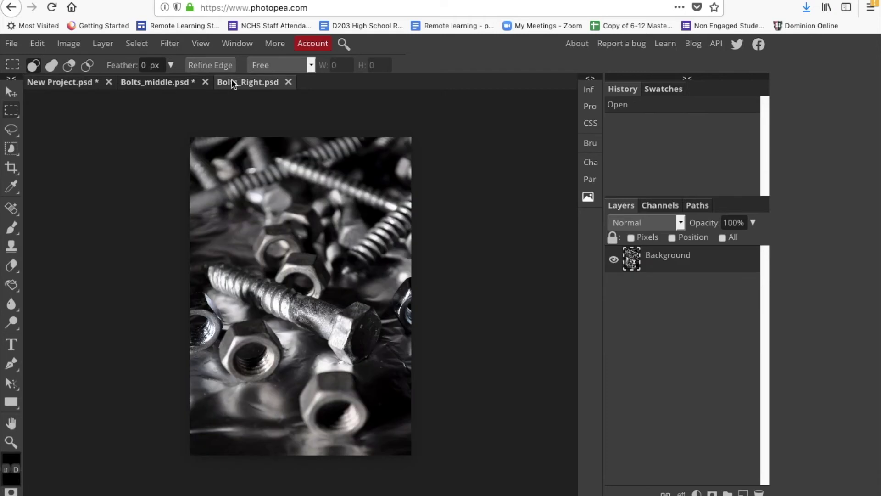
Close the Bolts_middle.psd document without saving.
click(189, 83)
click(204, 82)
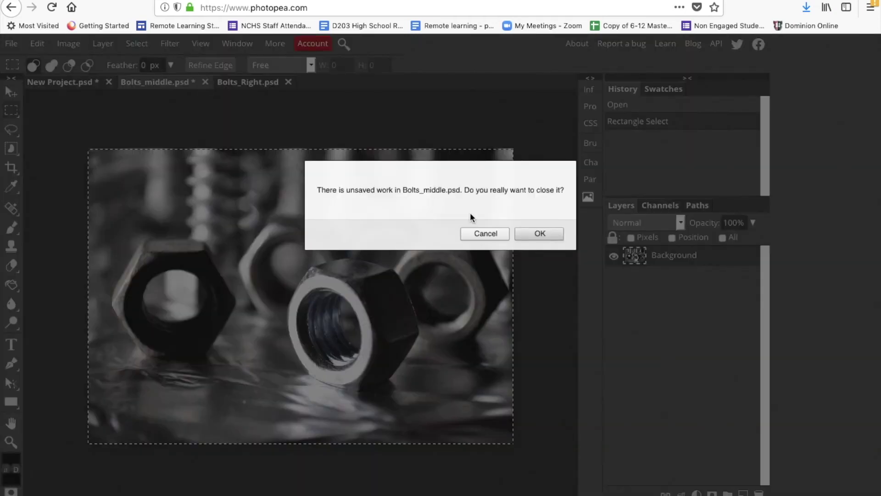
click(537, 235)
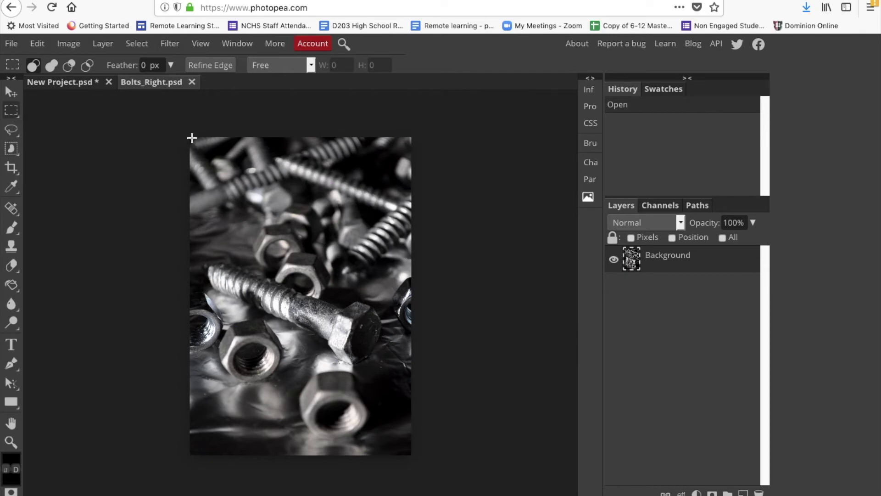
Select and copy the whole Bolts_Right photo, then return to New Project.psd.
drag(191, 137, 412, 461)
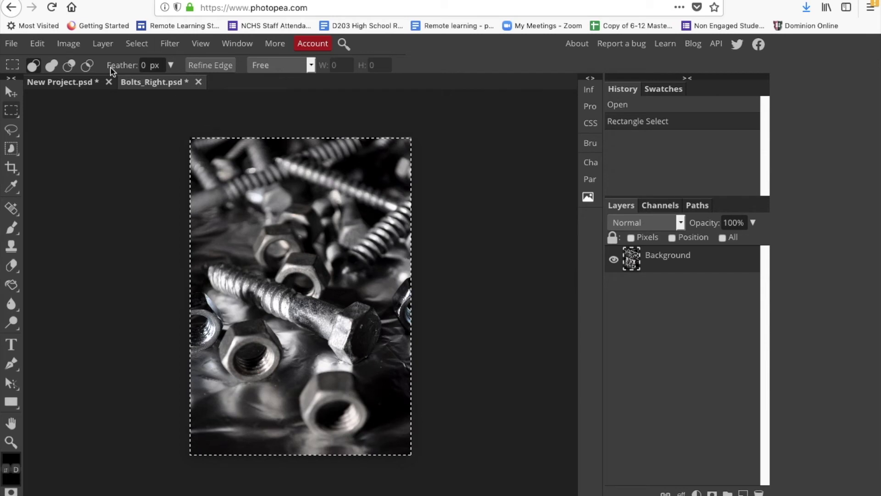
click(38, 43)
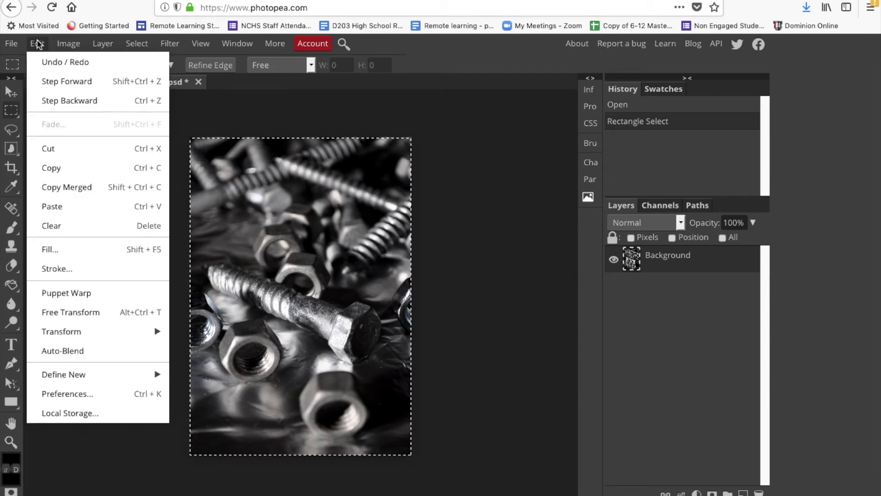
click(48, 163)
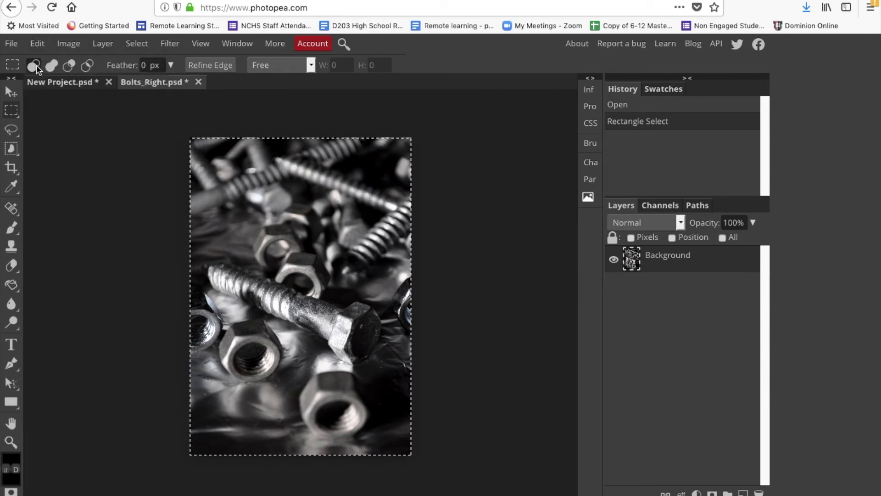
click(51, 86)
Paste Bolts_Right as Layer 4, scale it to 49% and align it on the canvas's right third.
click(38, 43)
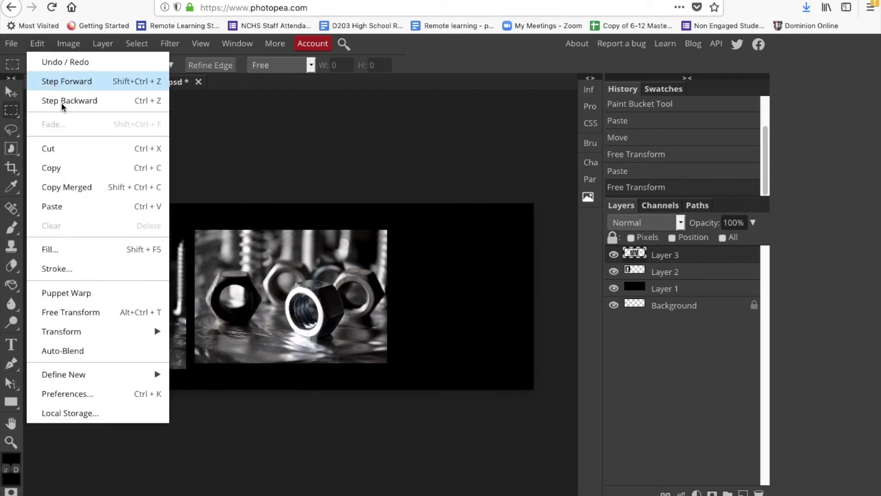
click(53, 205)
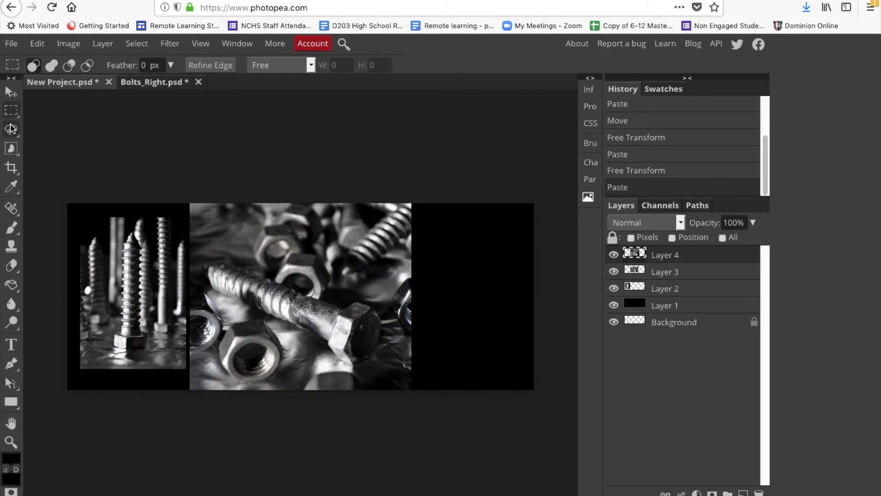
click(38, 43)
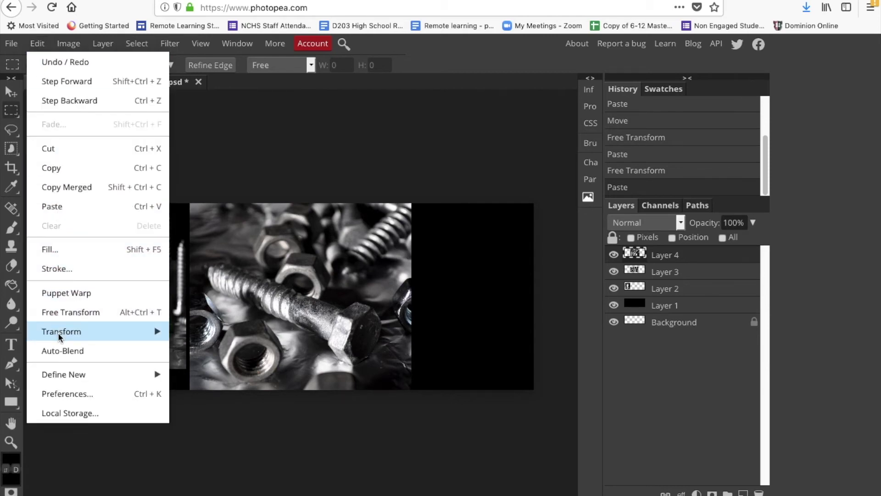
mouse_move(58, 332)
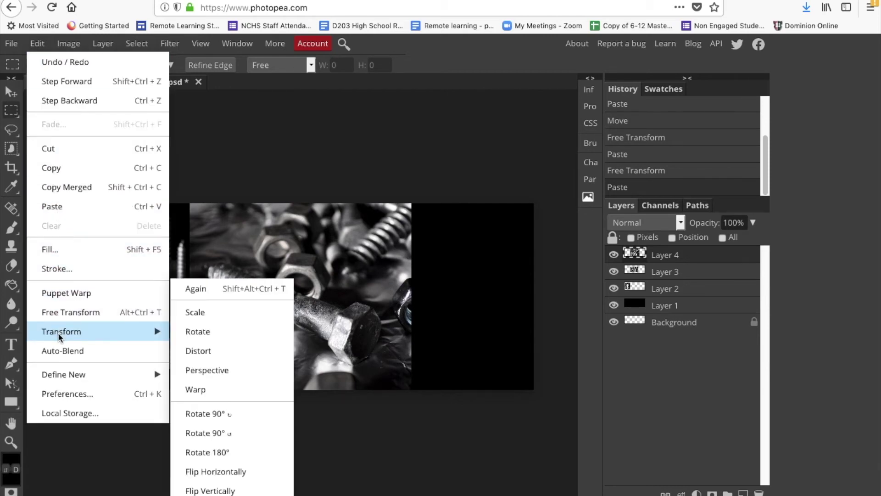
click(192, 313)
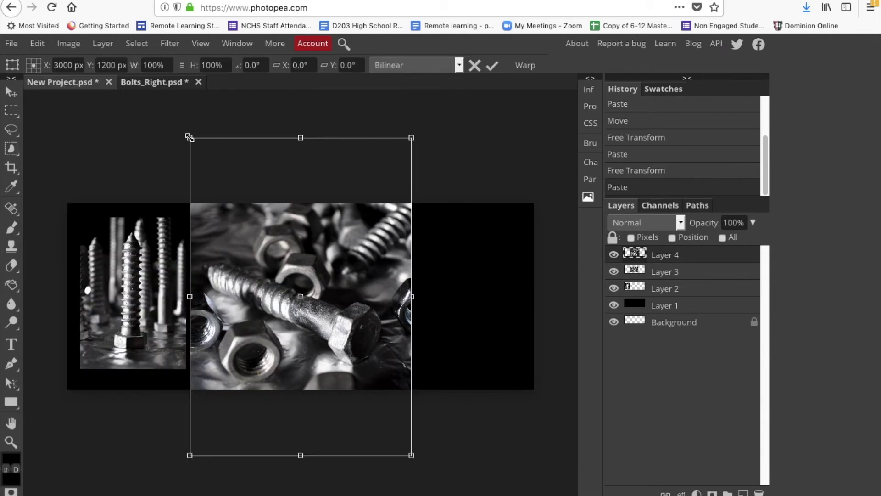
drag(189, 136, 300, 264)
drag(344, 304, 430, 242)
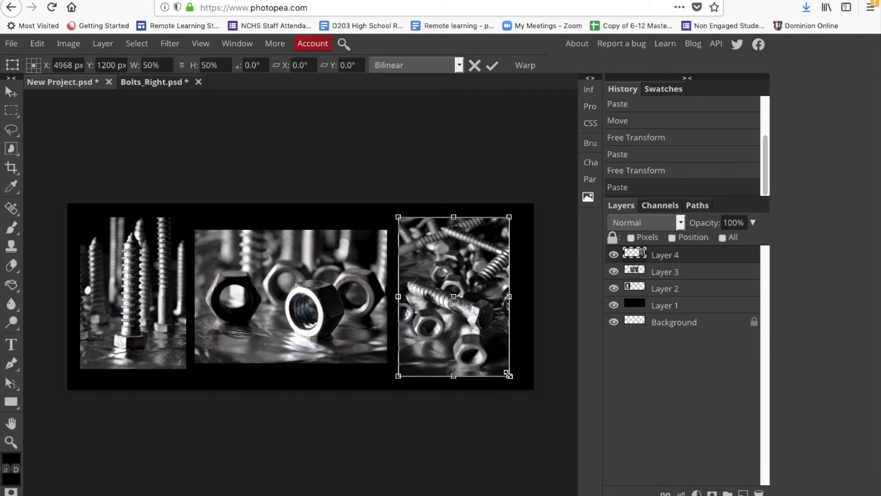
drag(508, 374, 507, 373)
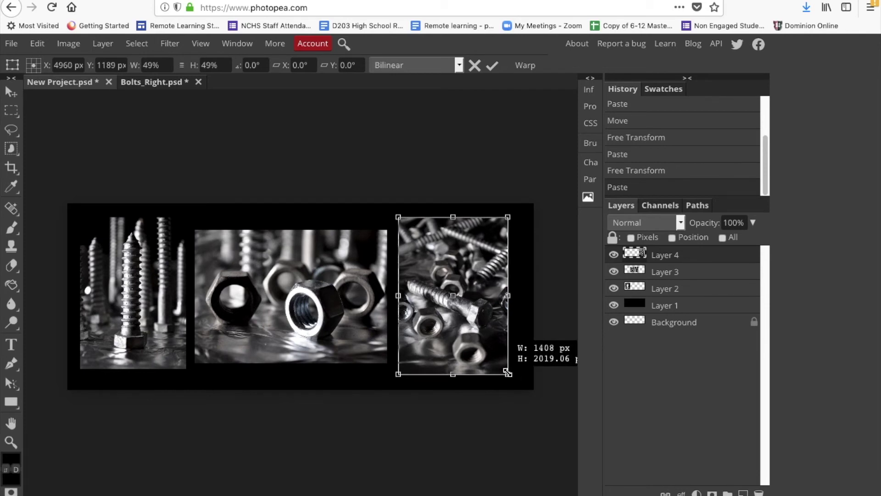
drag(507, 373, 507, 373)
drag(473, 311, 481, 311)
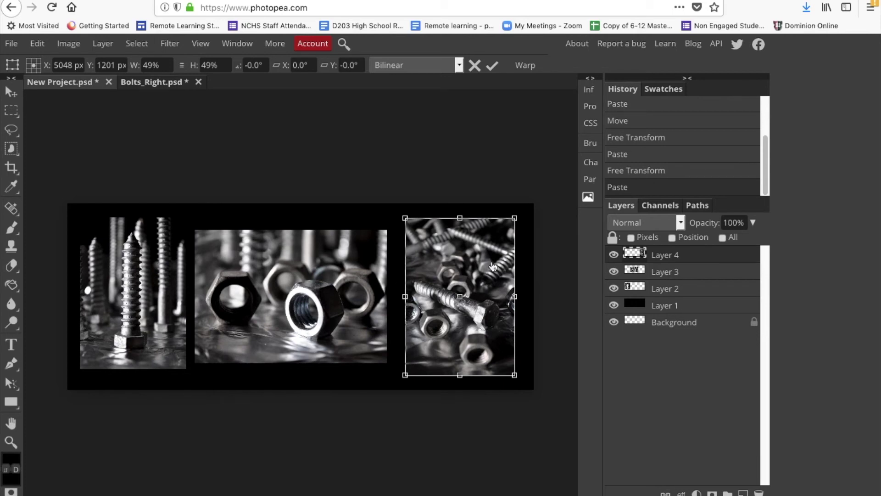
click(665, 272)
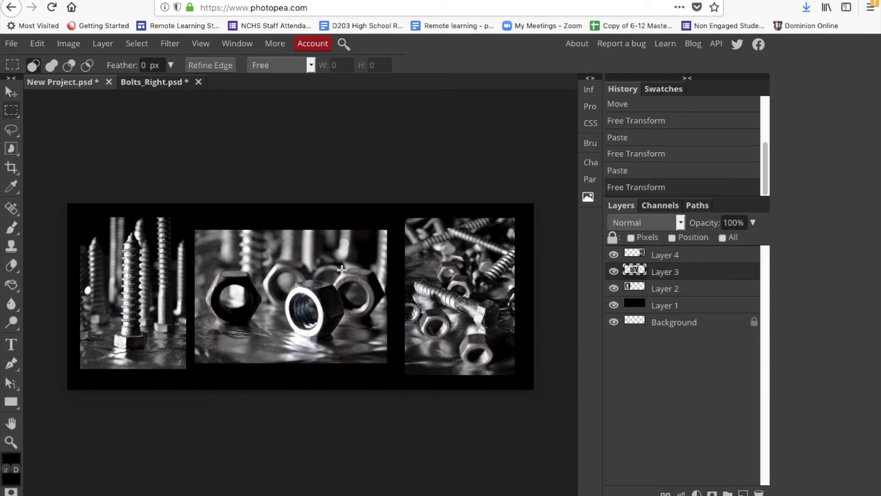
With the Move tool, nudge the middle nuts photo slightly to the right.
click(10, 94)
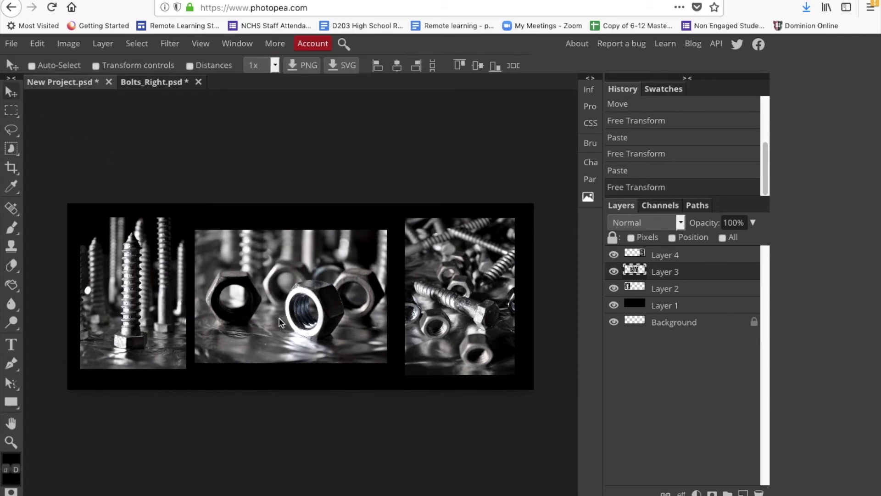
key(Right)
key(Right)
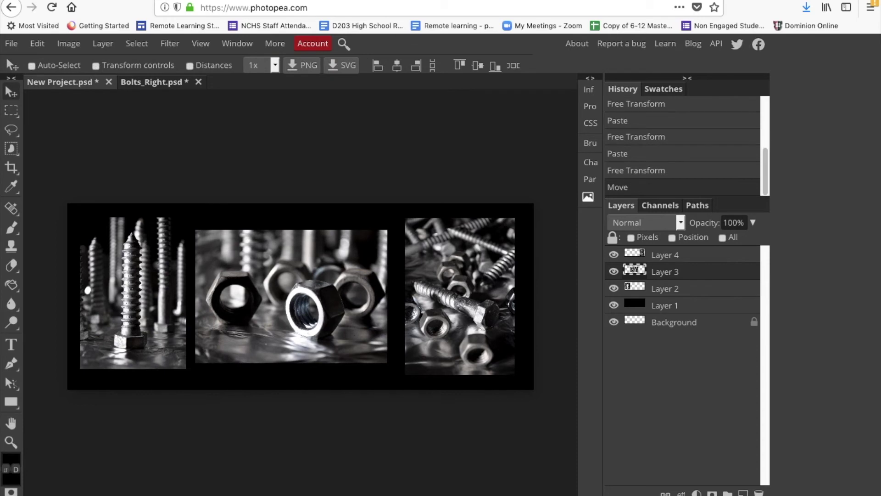
drag(266, 318, 269, 317)
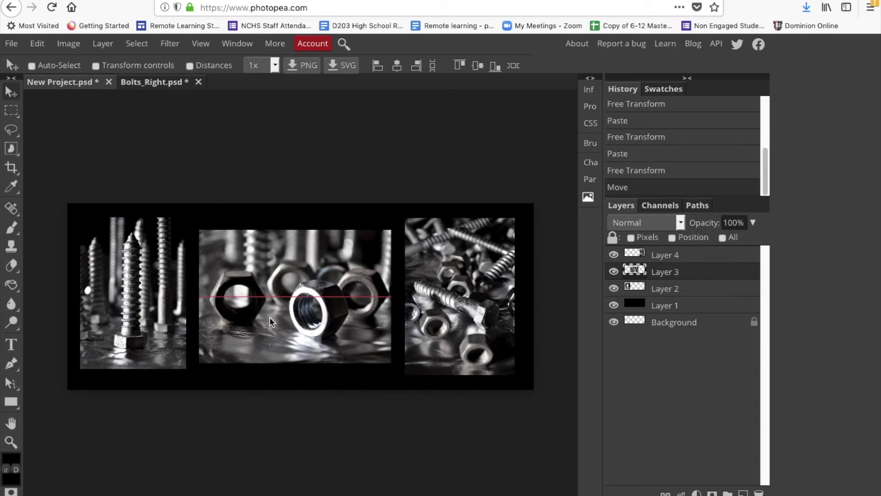
Move the left bolts photo (Layer 2) down and the right photo (Layer 4) right, then check the middle photo.
click(663, 290)
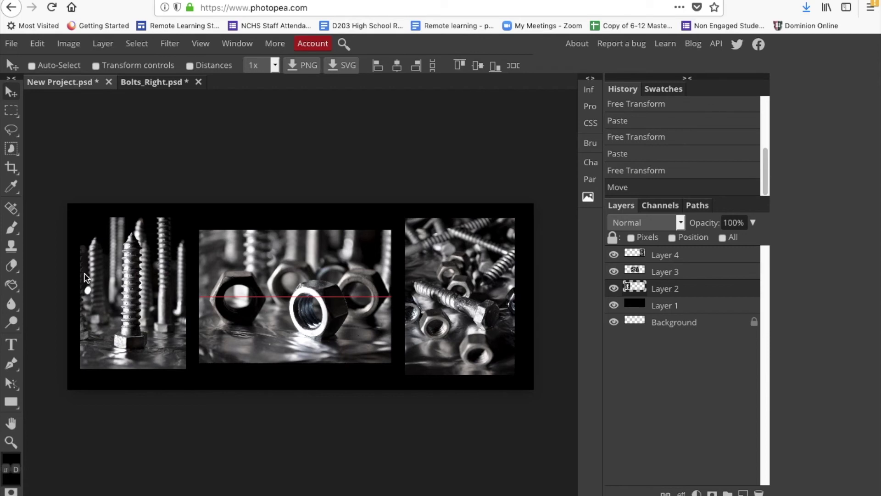
drag(129, 285, 131, 288)
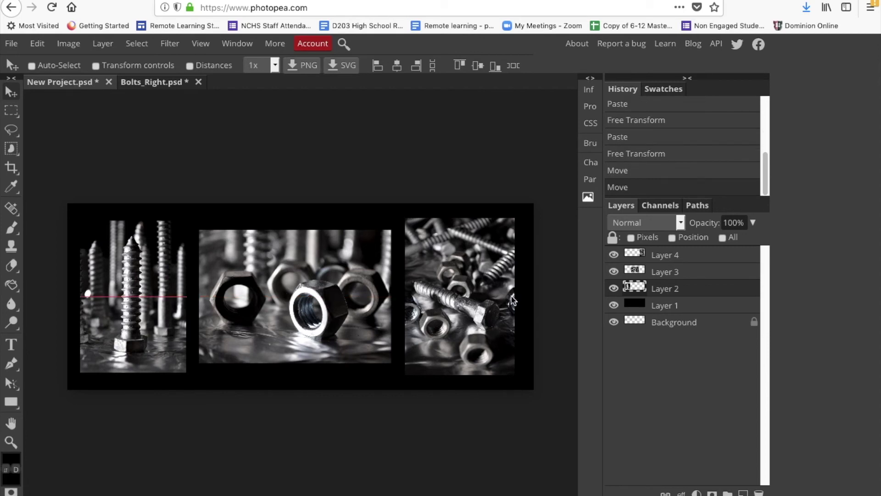
click(675, 257)
drag(486, 283, 489, 283)
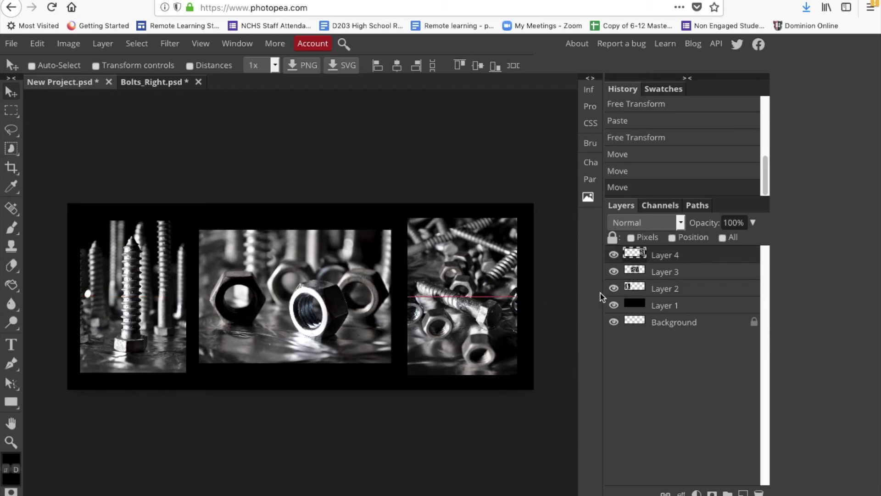
click(664, 271)
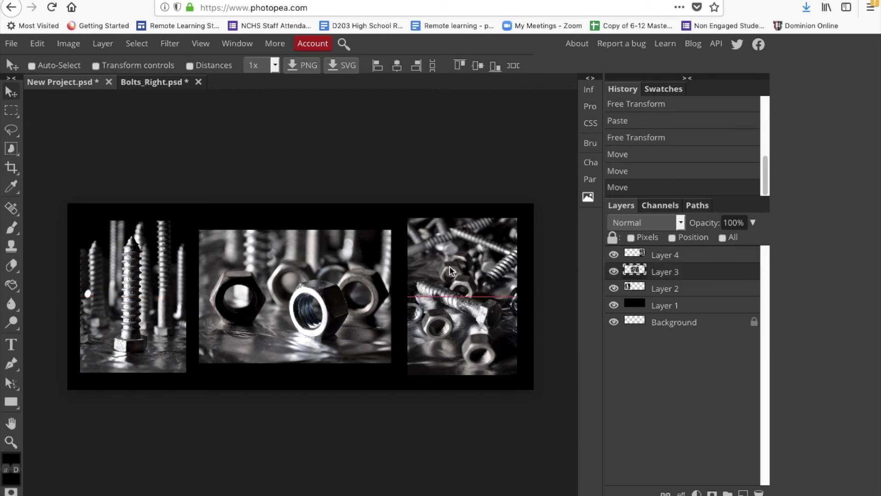
click(317, 272)
Change Canvas Size units to inches and set Height to 9.00 for a 20 × 9 in canvas.
click(68, 45)
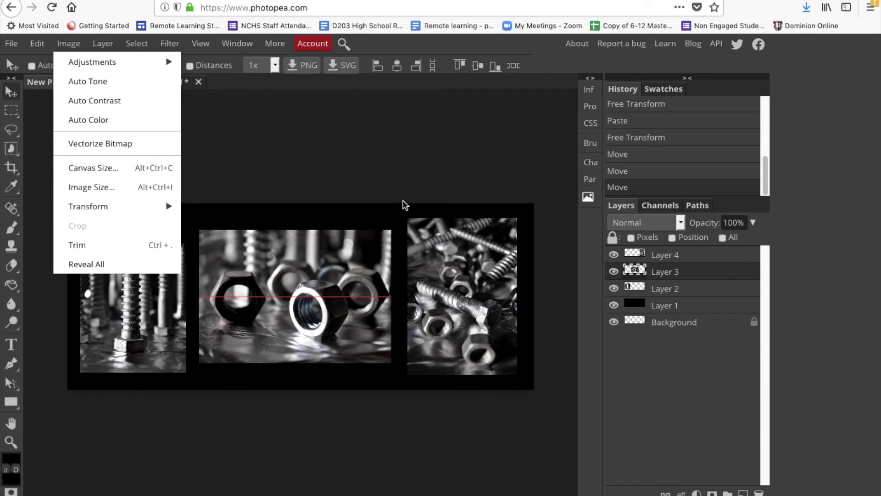
click(137, 167)
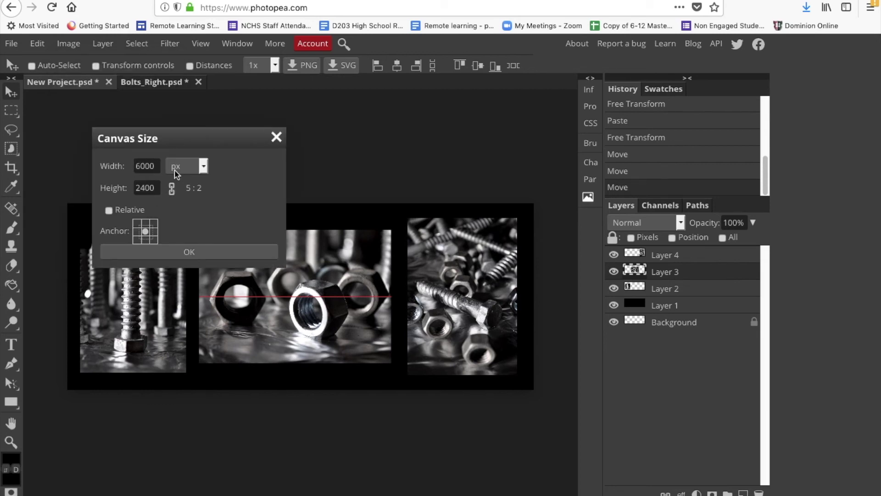
click(202, 168)
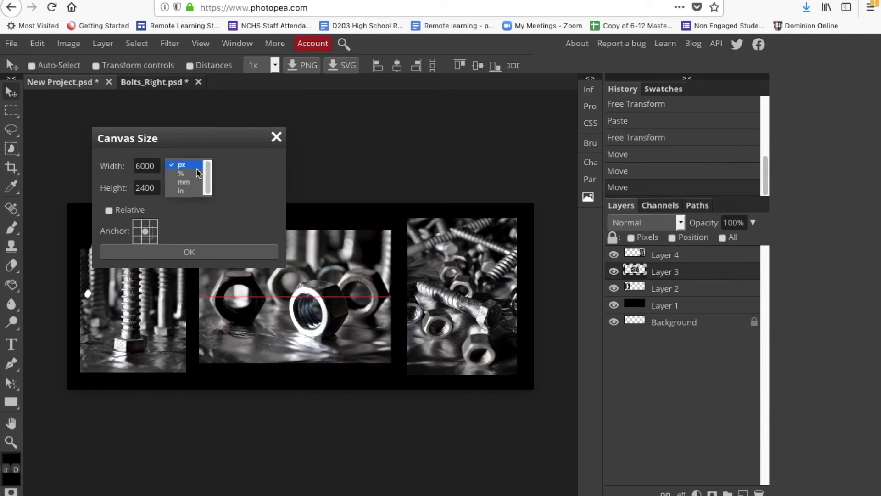
click(183, 191)
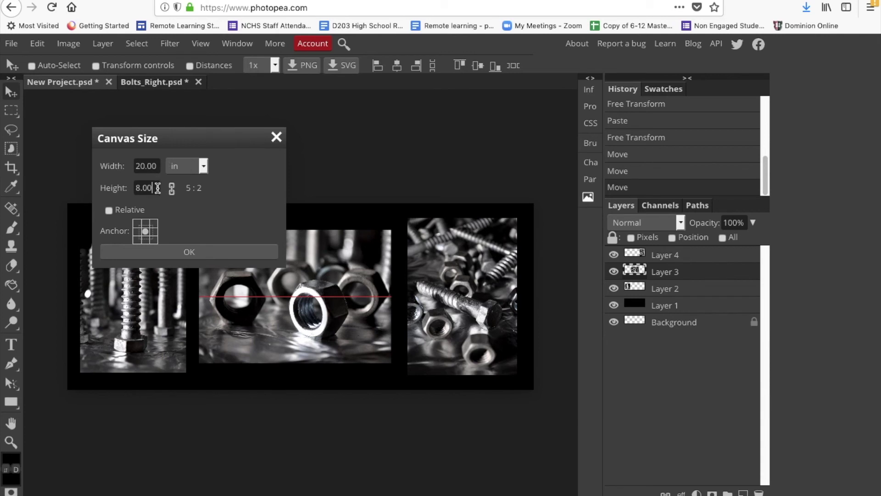
drag(158, 186, 134, 188)
text(9)
click(180, 252)
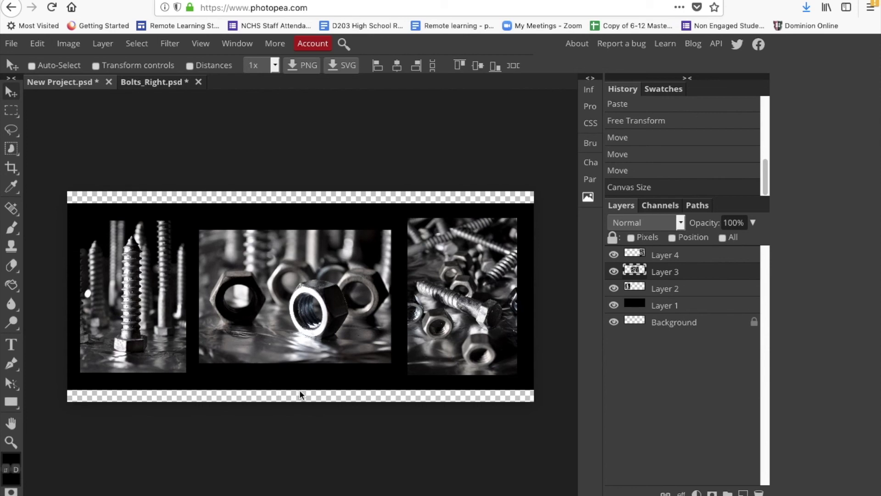
Paint Bucket both transparent strips black on Layer 1, then close Bolts_Right.psd without saving.
click(665, 306)
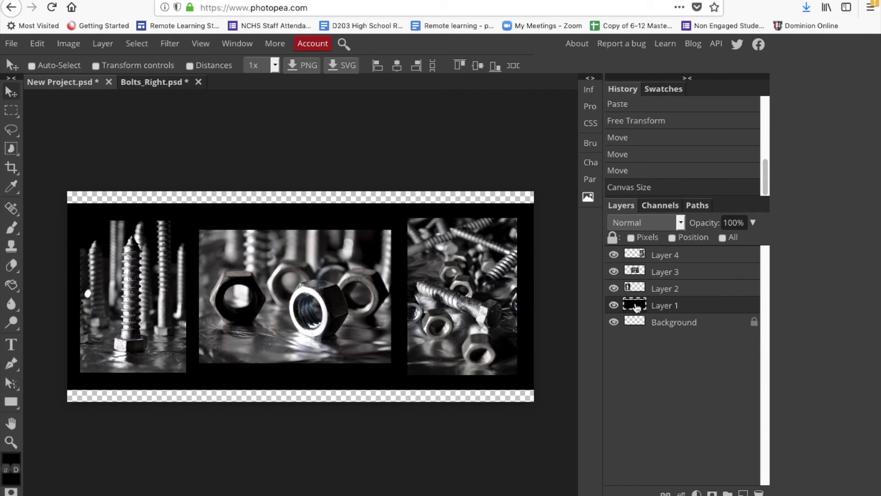
click(12, 284)
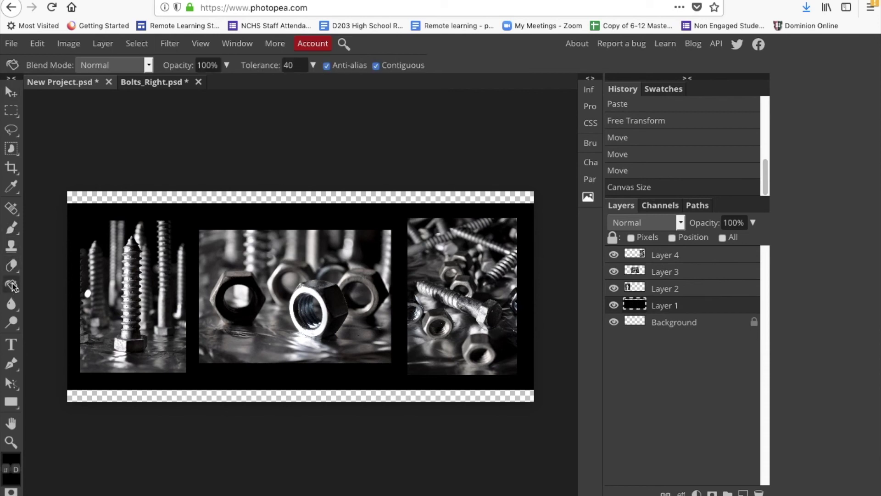
click(100, 193)
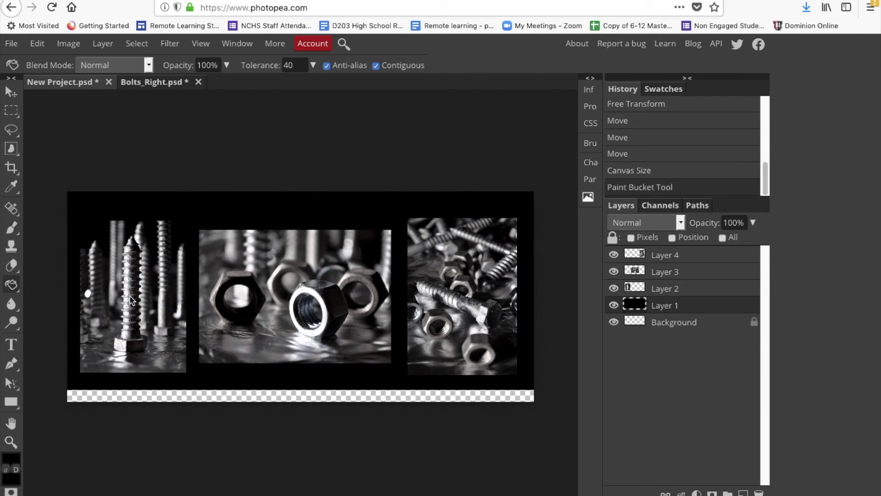
click(118, 398)
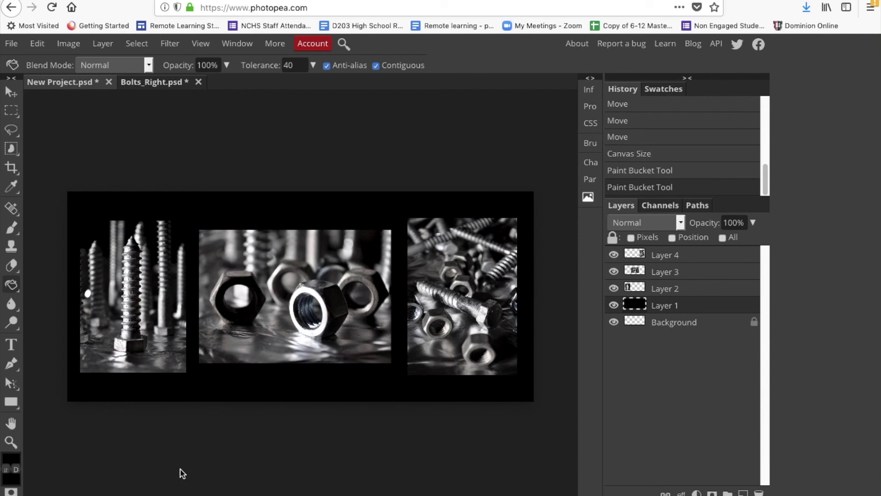
click(199, 82)
click(531, 232)
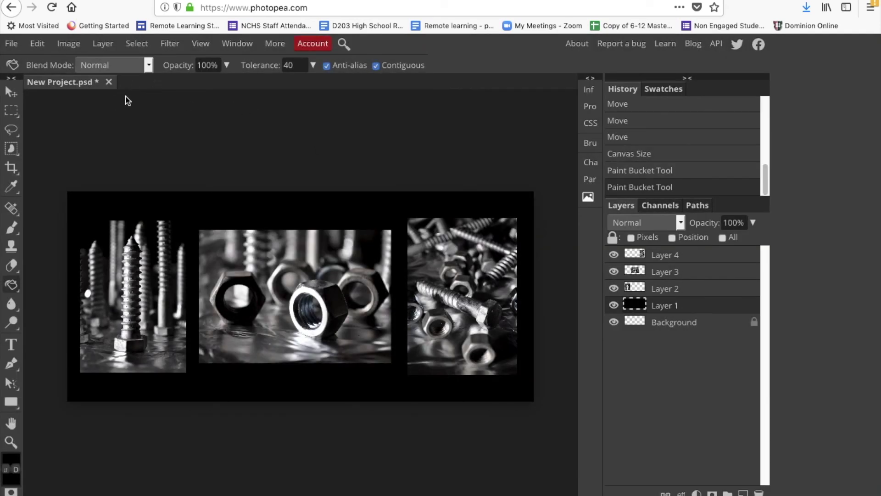
Save the triptych with File > Save as PSD and confirm the New Project.psd download.
click(14, 46)
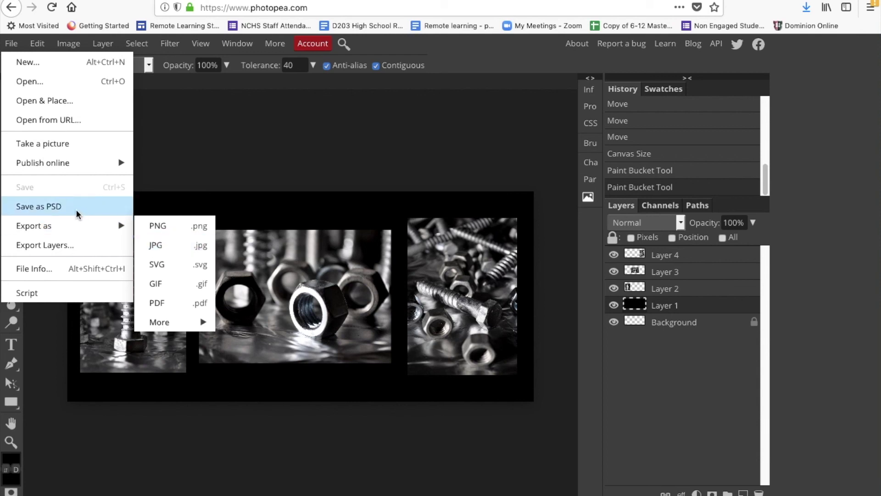
click(53, 206)
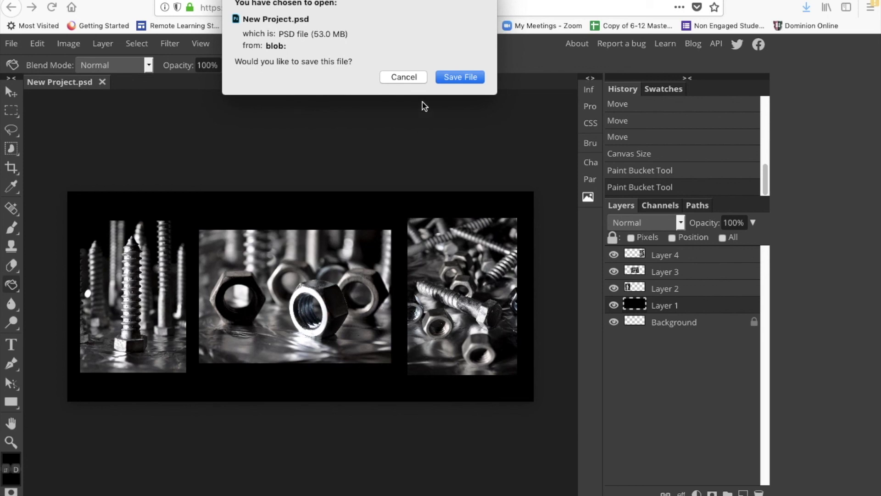
click(452, 77)
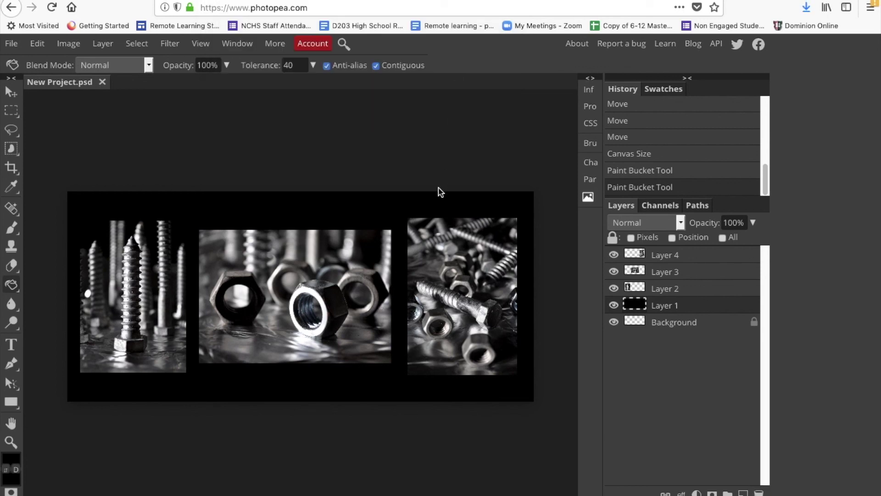
click(12, 45)
Export New Project.jpg at 6000×2700 px and 70% quality, and confirm the download.
mouse_move(52, 222)
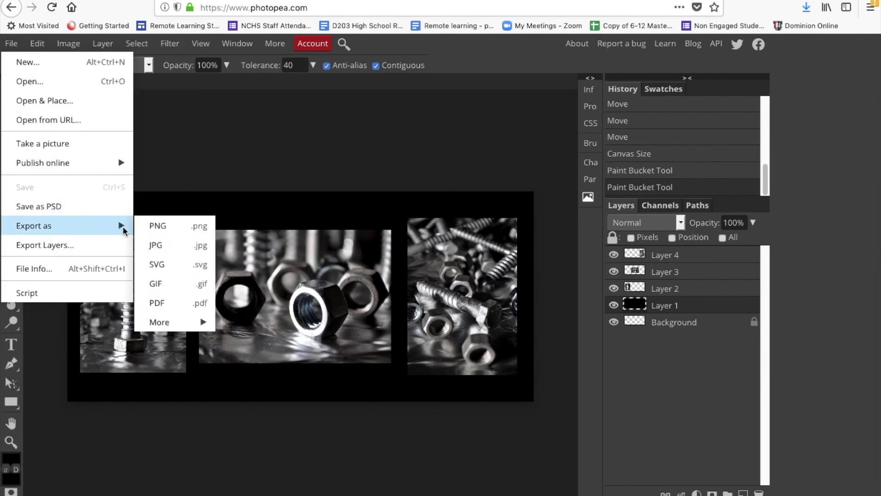
click(158, 245)
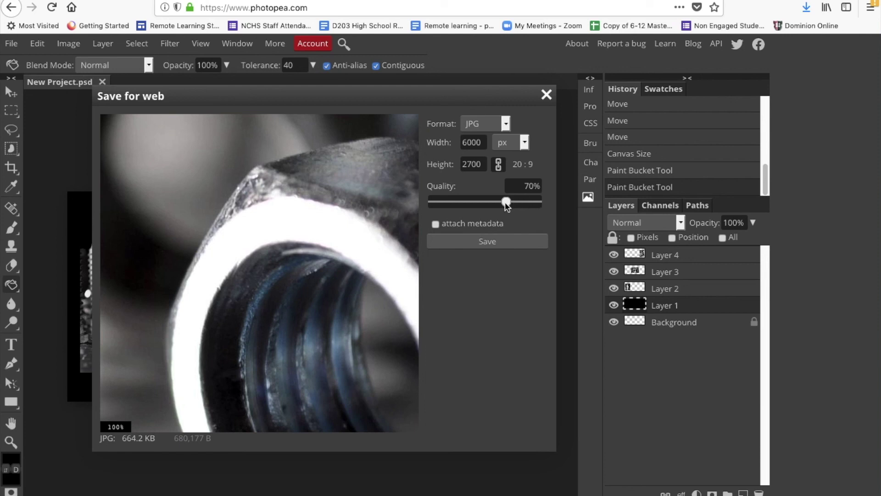
click(488, 242)
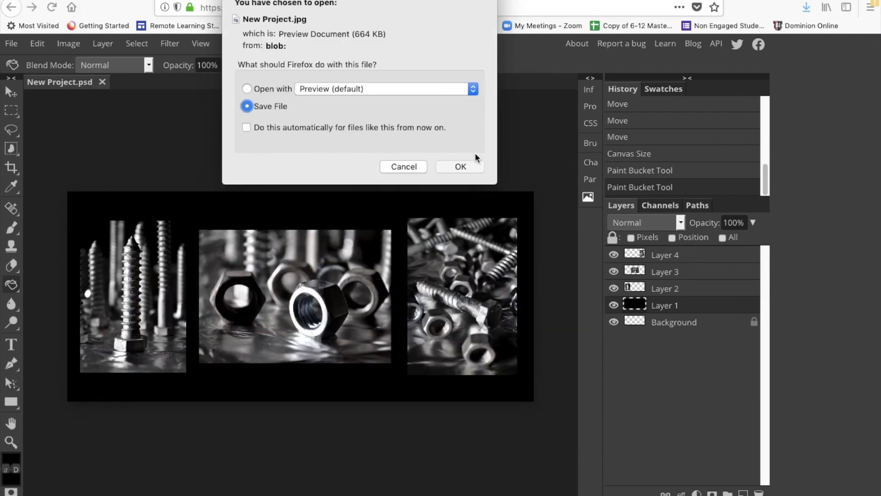
click(465, 167)
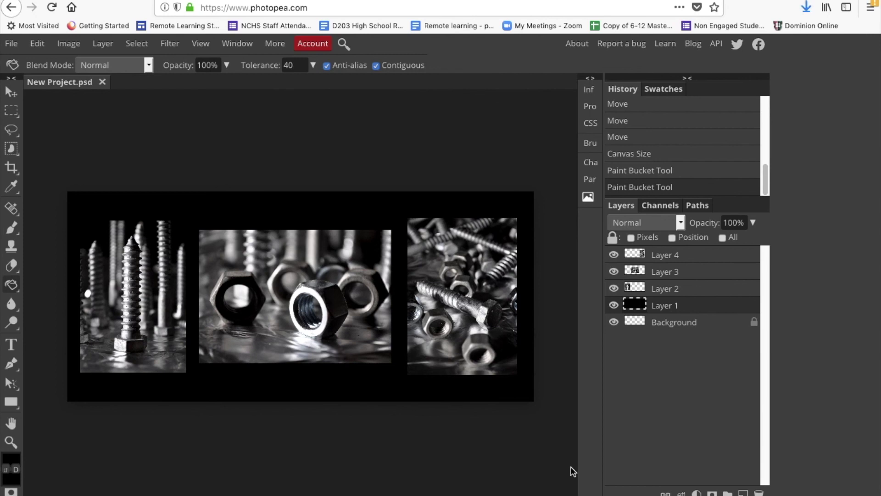
mouse_move(760, 485)
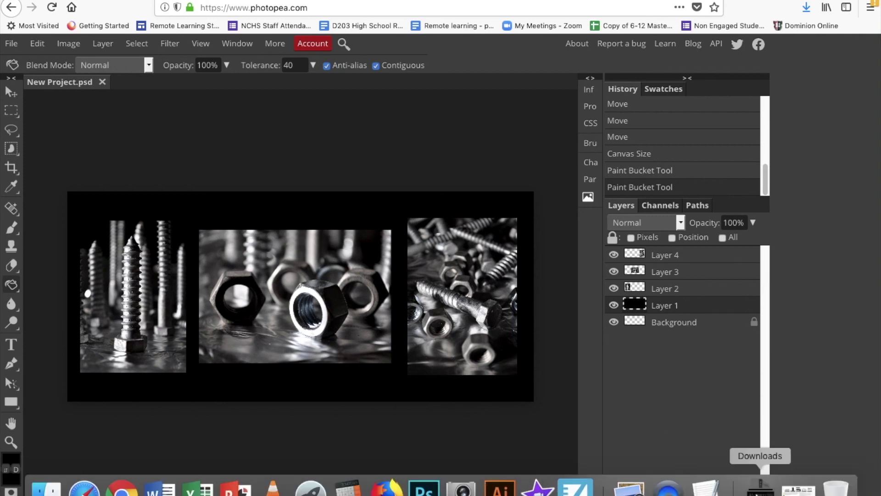
click(761, 488)
click(761, 448)
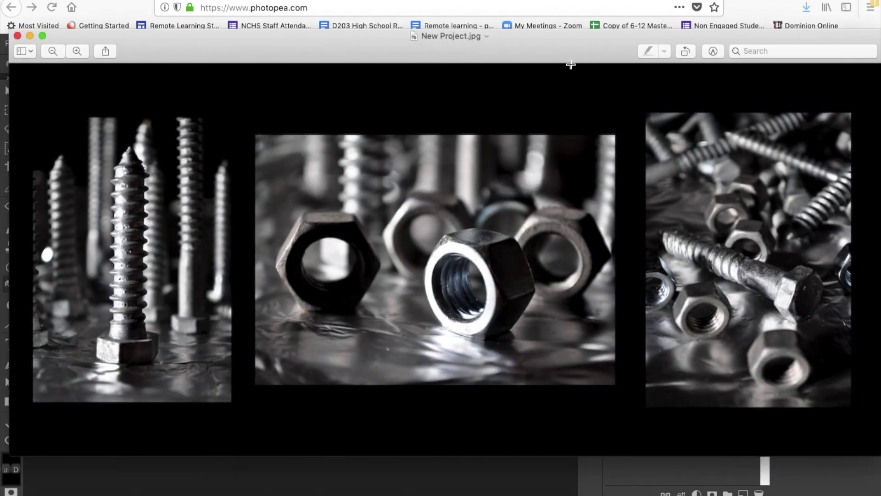
mouse_move(583, 46)
mouse_down()
mouse_move(549, 43)
mouse_move(519, 16)
mouse_move(437, 32)
mouse_move(568, 100)
mouse_move(547, 21)
mouse_move(564, 60)
mouse_move(533, 61)
mouse_move(582, 53)
mouse_move(511, 64)
mouse_move(573, 56)
mouse_up()
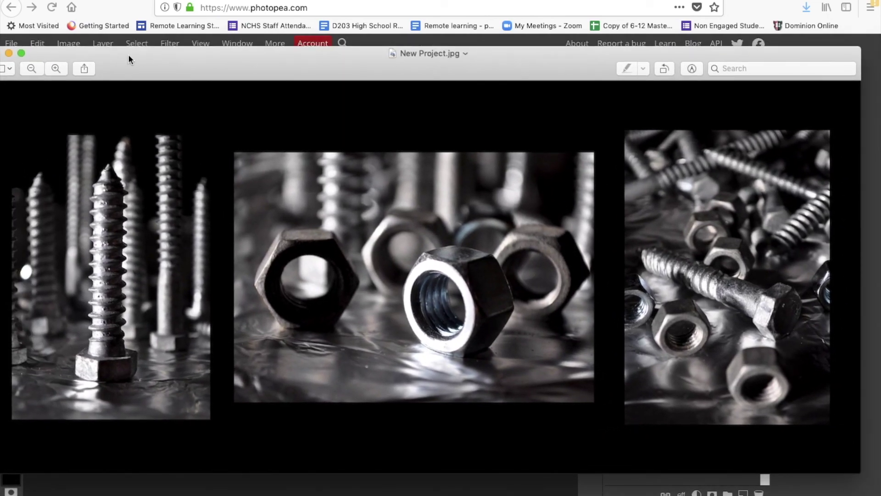
drag(45, 52, 129, 49)
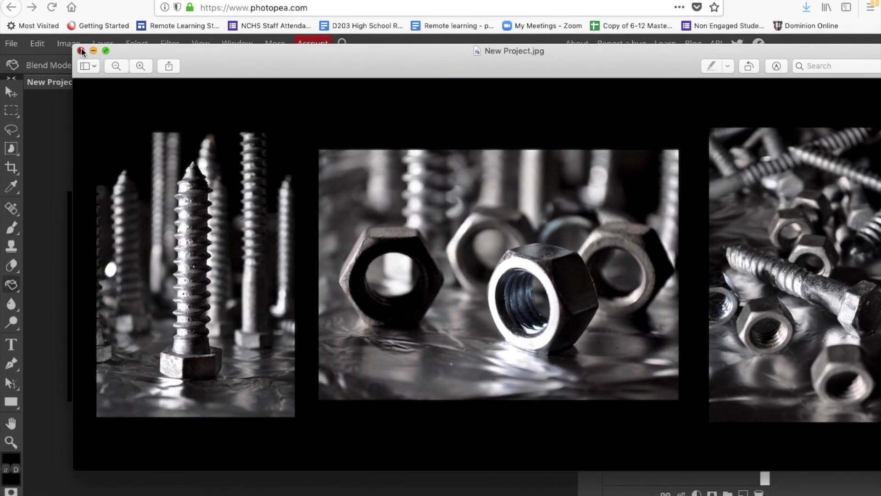
click(81, 50)
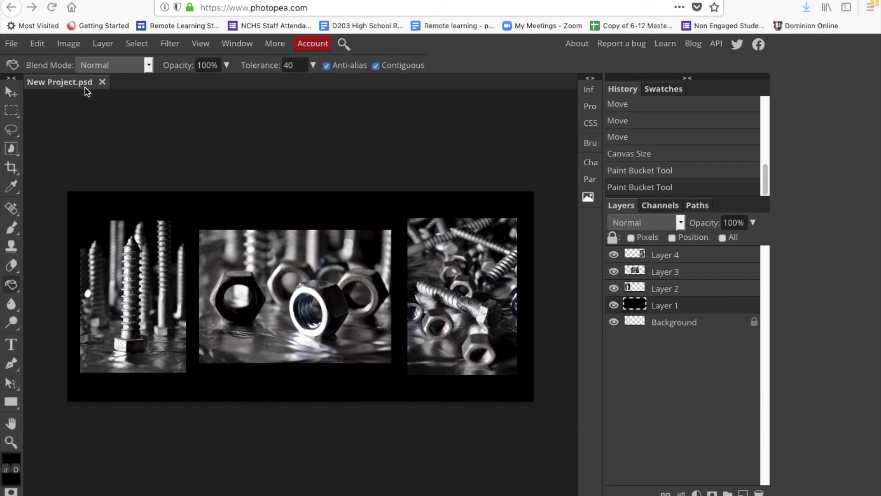